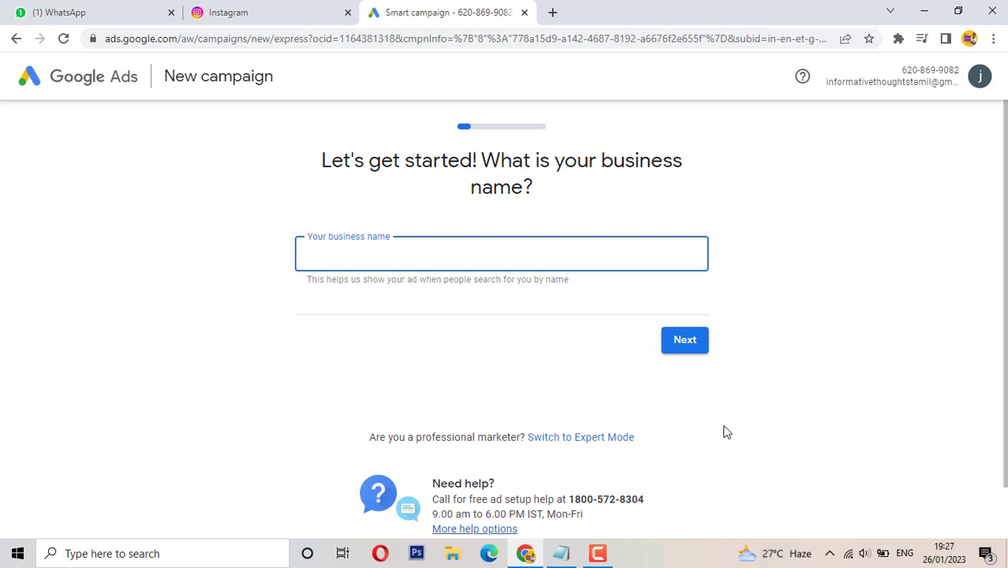
- Switch to Expert Mode and choose to create a campaign without a goal's guidance
click(575, 439)
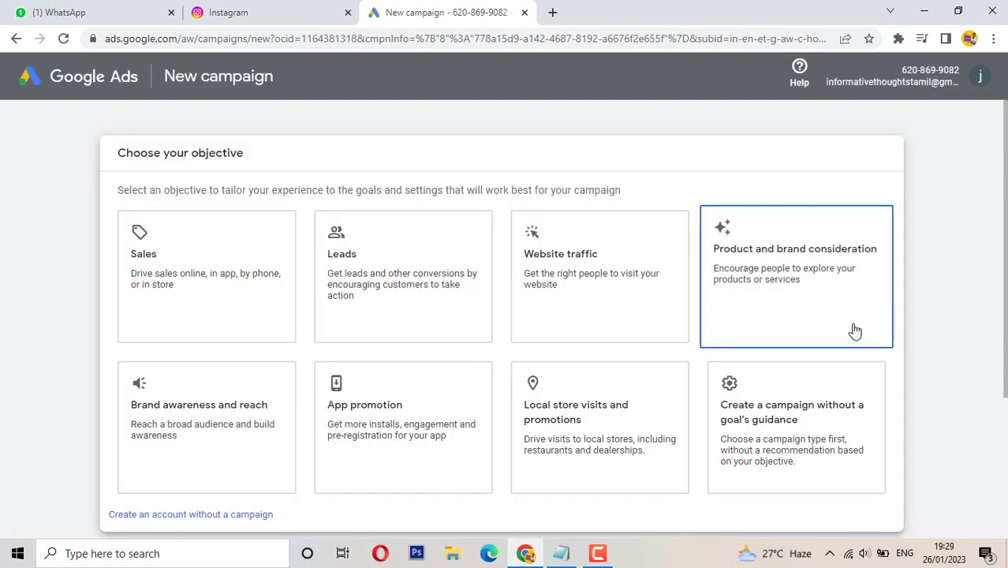
scroll(857, 331, down, 2)
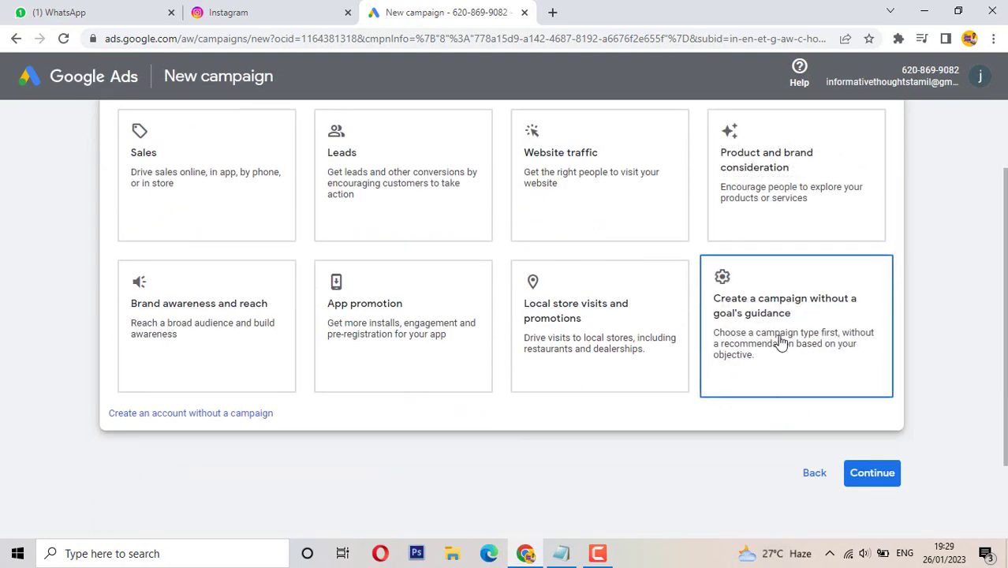
click(781, 340)
scroll(720, 374, down, 2)
scroll(552, 371, up, 1)
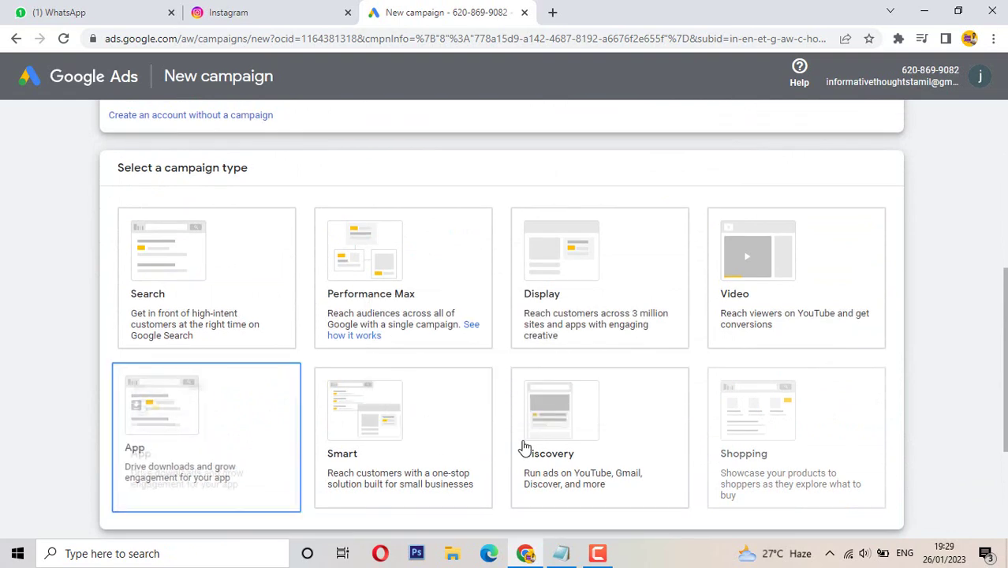
- Choose the Video campaign type with the Custom video campaign subtype and continue to the campaign settings
click(779, 290)
scroll(529, 245, up, 1)
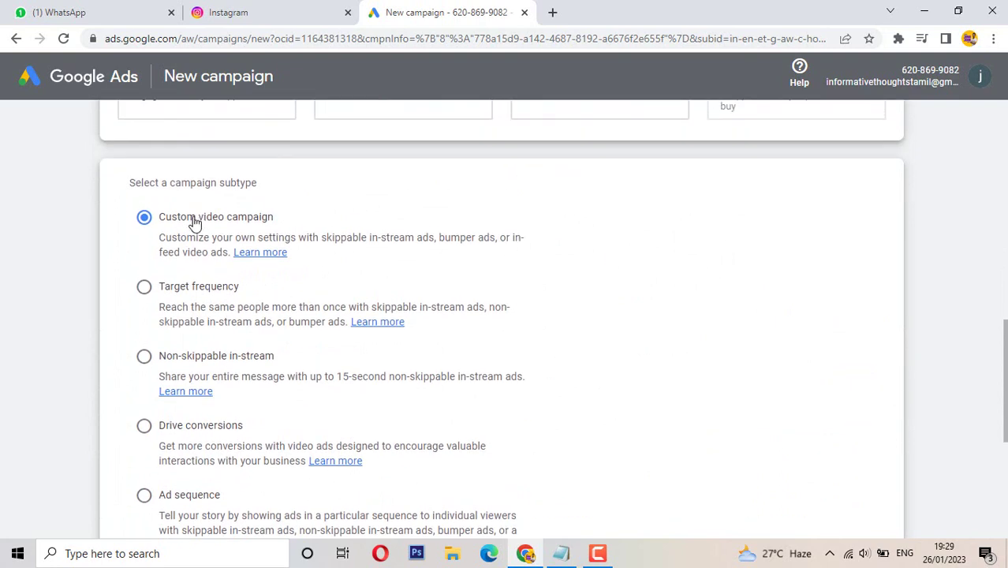
scroll(429, 251, down, 1)
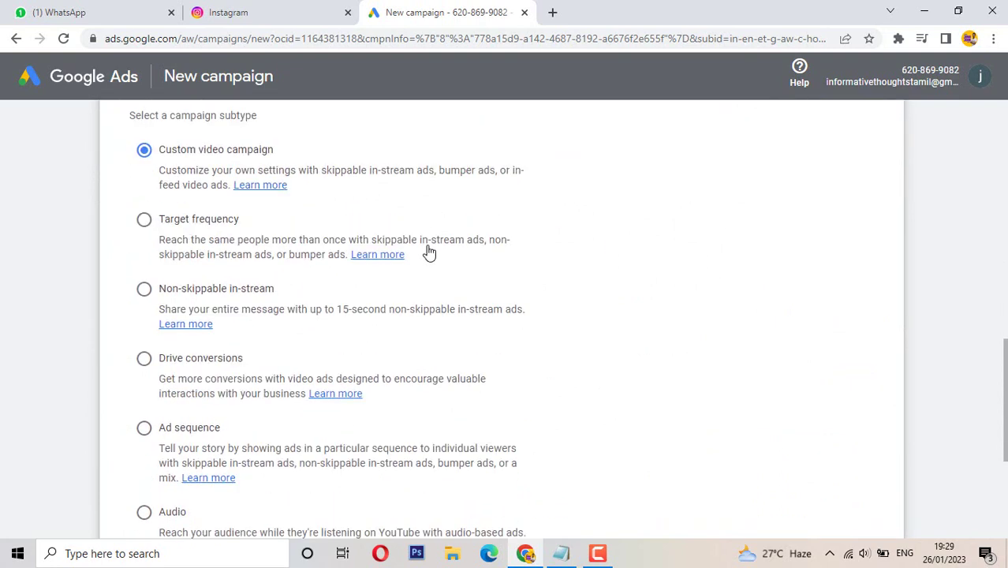
scroll(429, 251, down, 2)
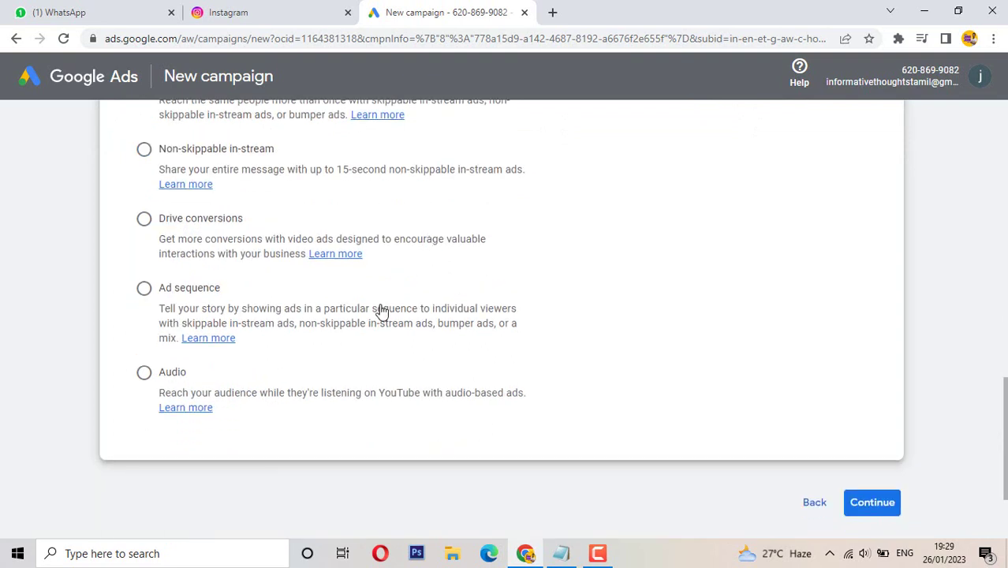
click(871, 504)
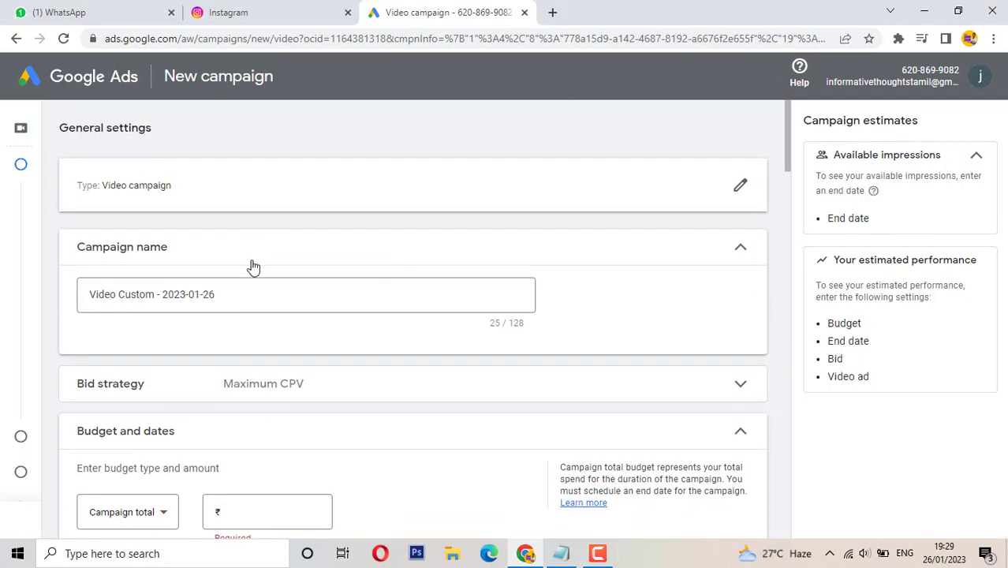
- Replace the default campaign name with "1st"
drag(227, 291, 69, 288)
key(BackSpace)
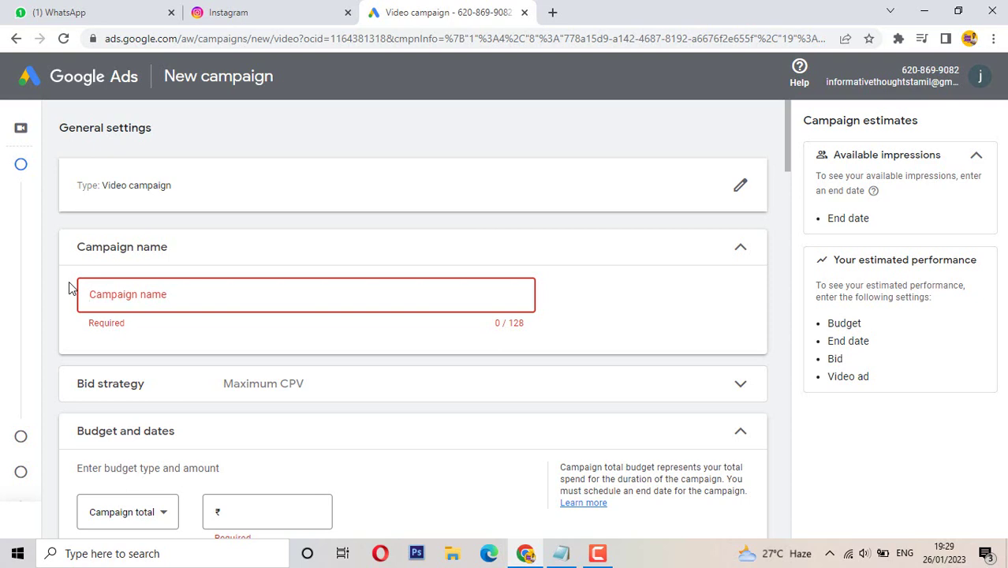
text(1st)
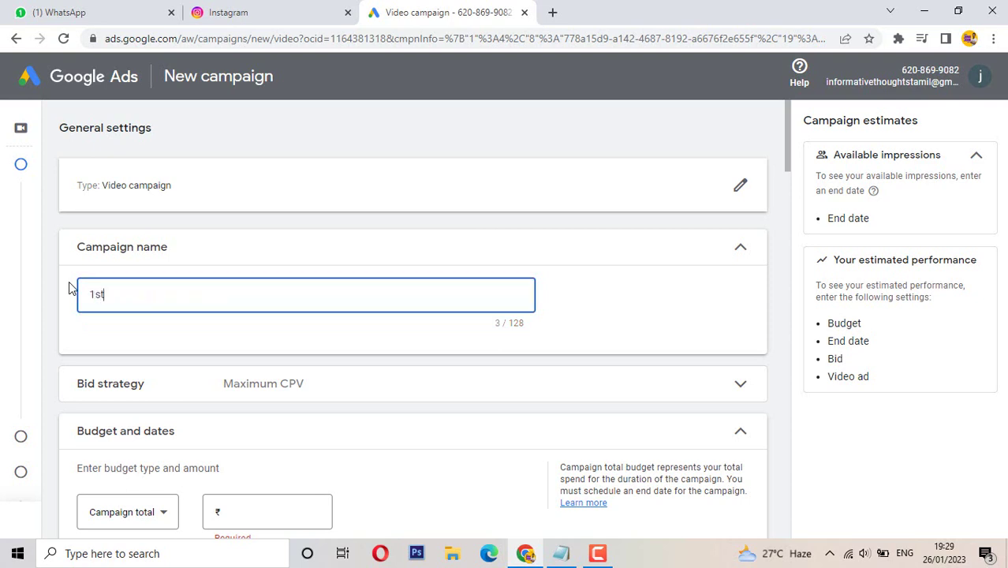
click(760, 363)
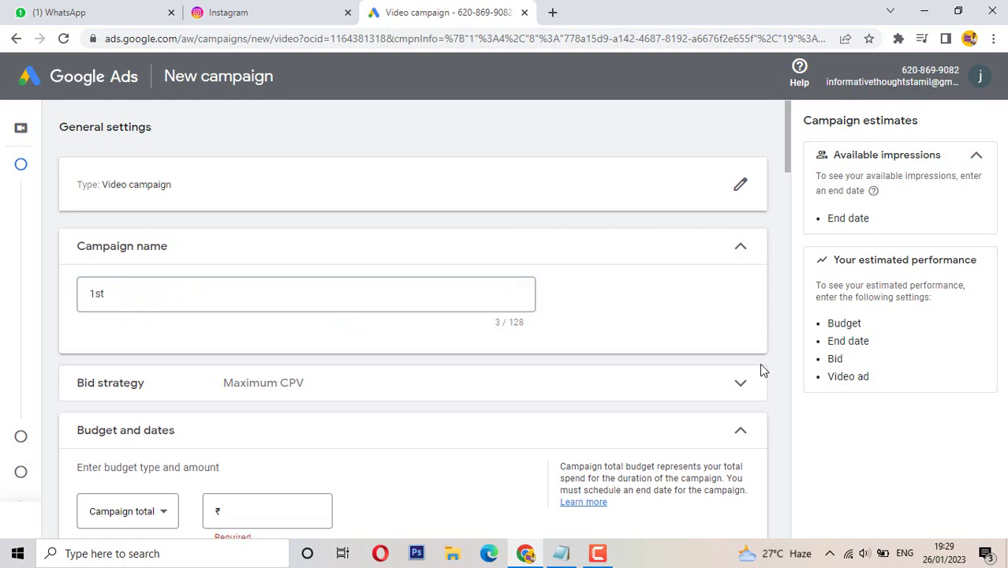
- Examine the available bid strategies for the campaign and keep Maximum CPV selected
scroll(759, 363, down, 1)
click(315, 299)
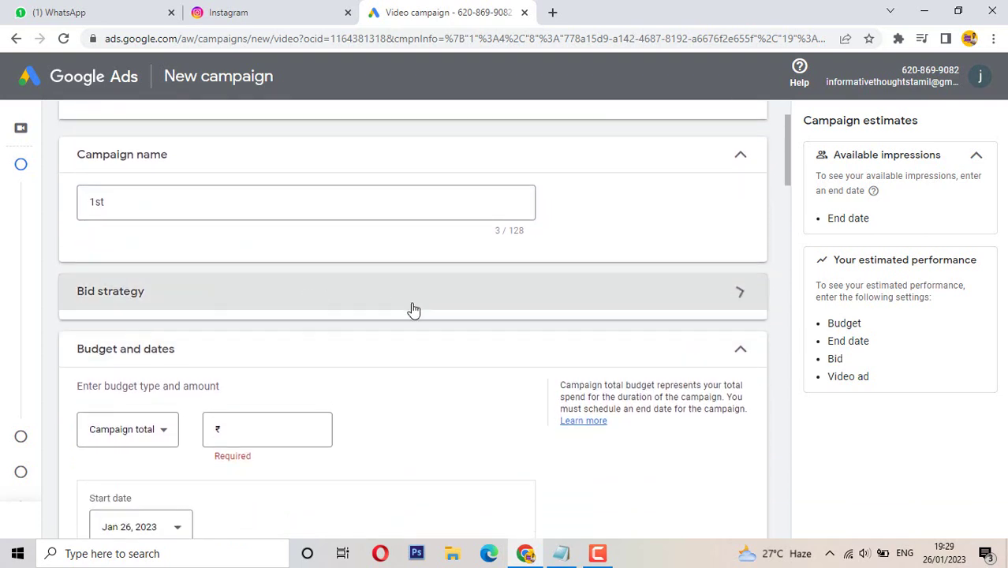
click(149, 327)
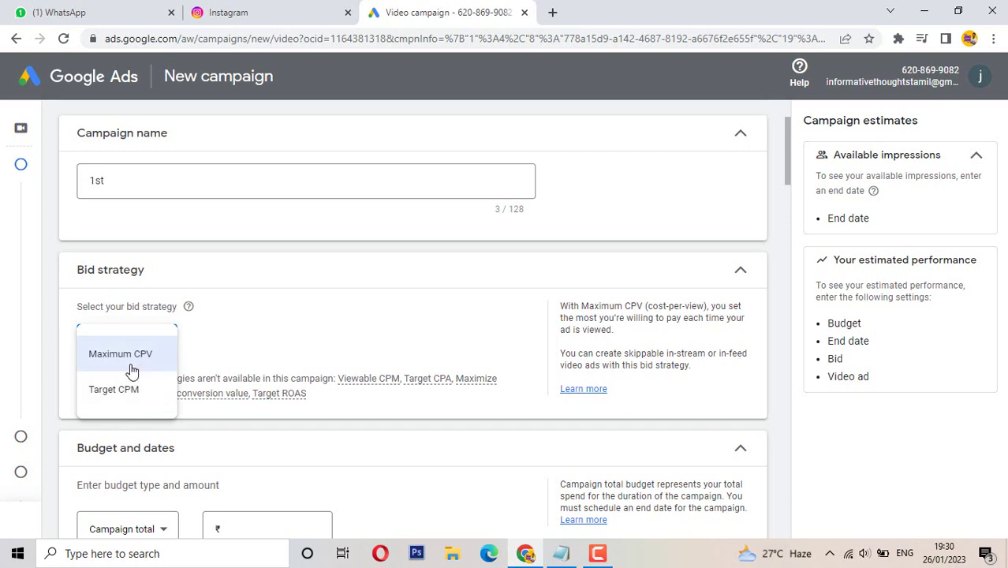
click(259, 341)
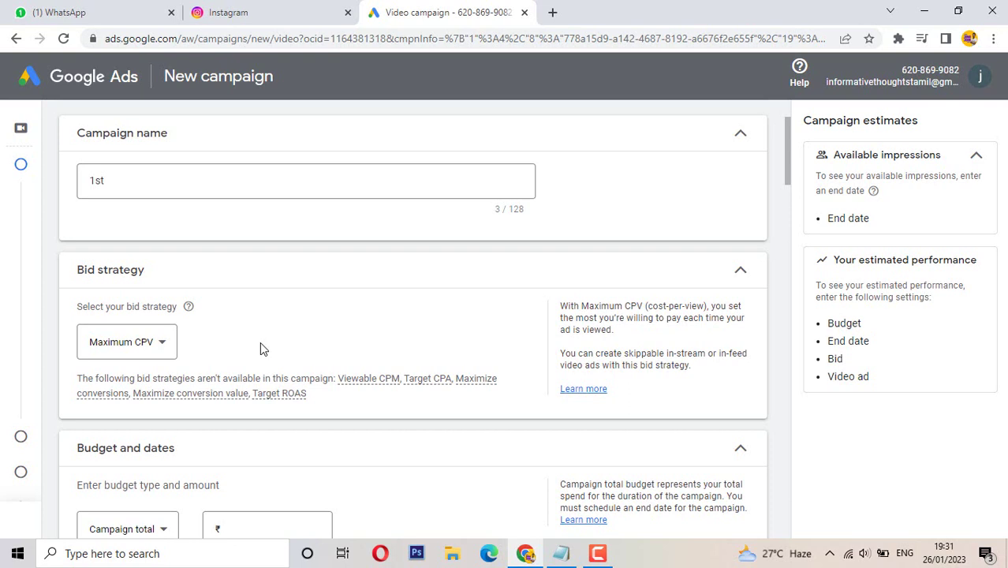
- Set the campaign budget to a Daily amount of ₹100.00
scroll(259, 342, down, 1)
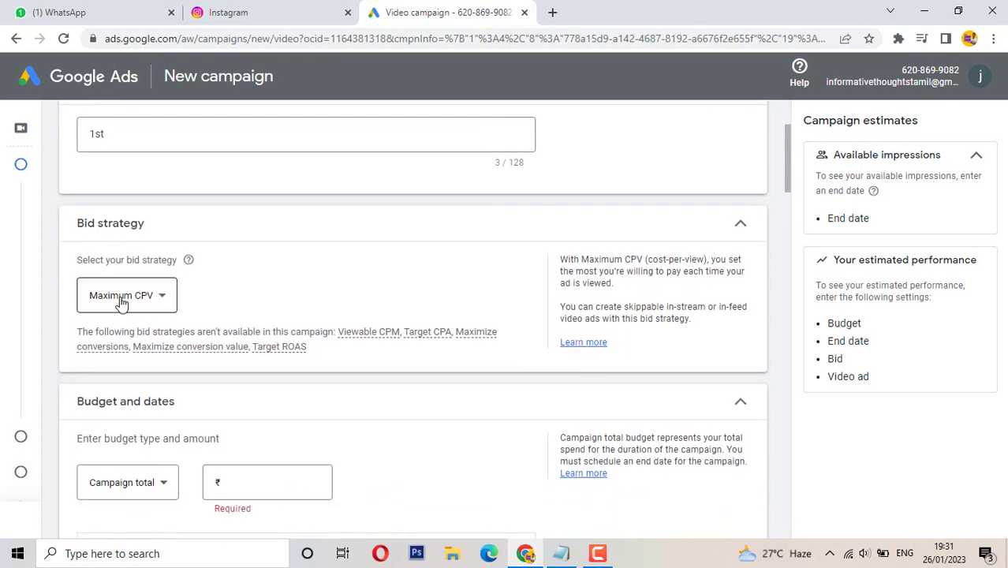
scroll(382, 299, down, 2)
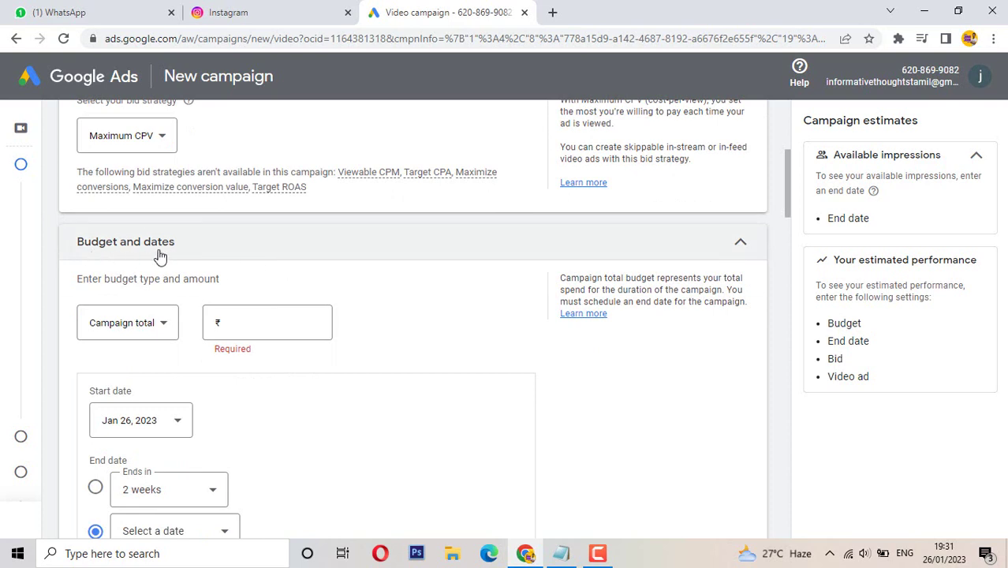
scroll(187, 270, down, 1)
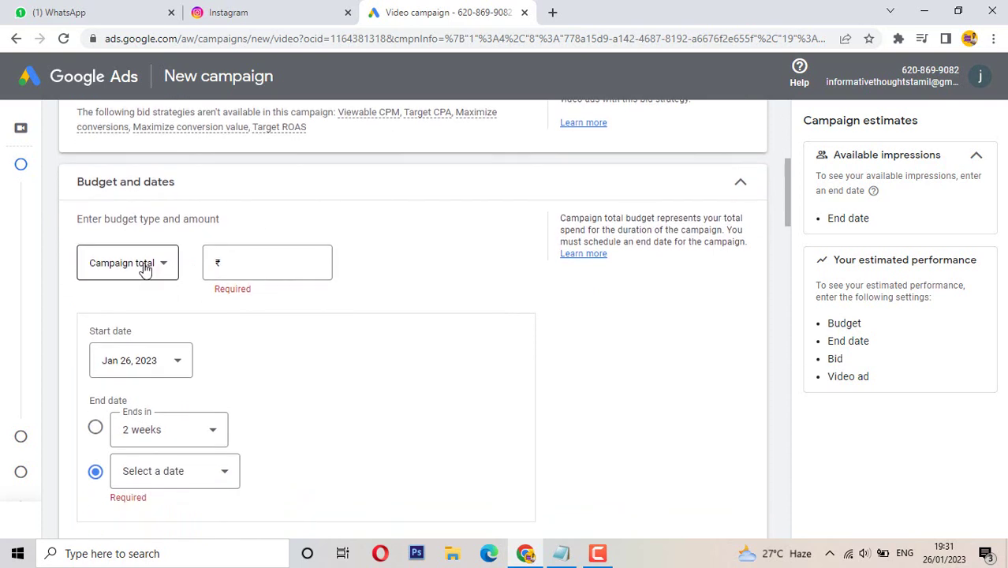
click(152, 270)
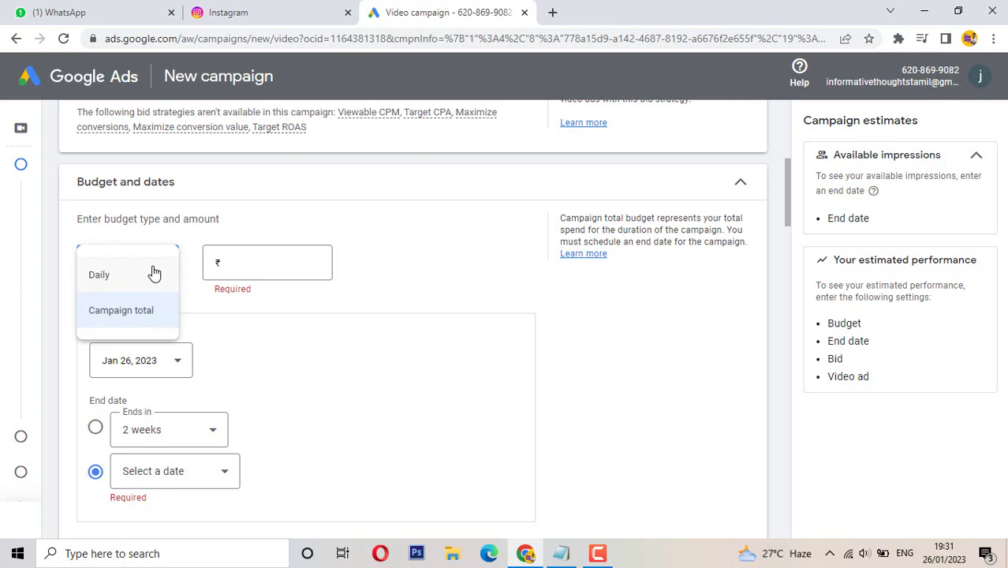
click(154, 274)
click(241, 266)
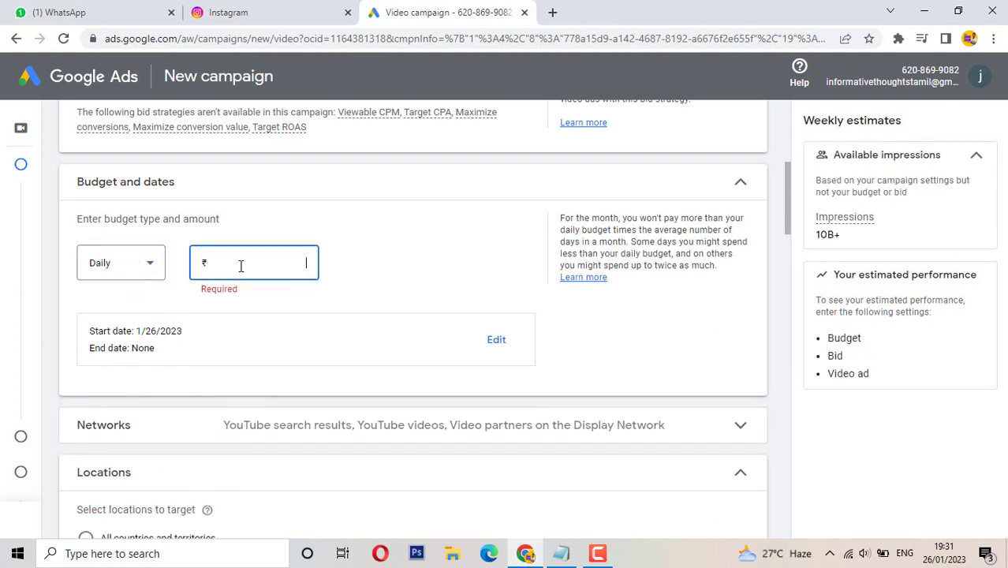
text(100.00)
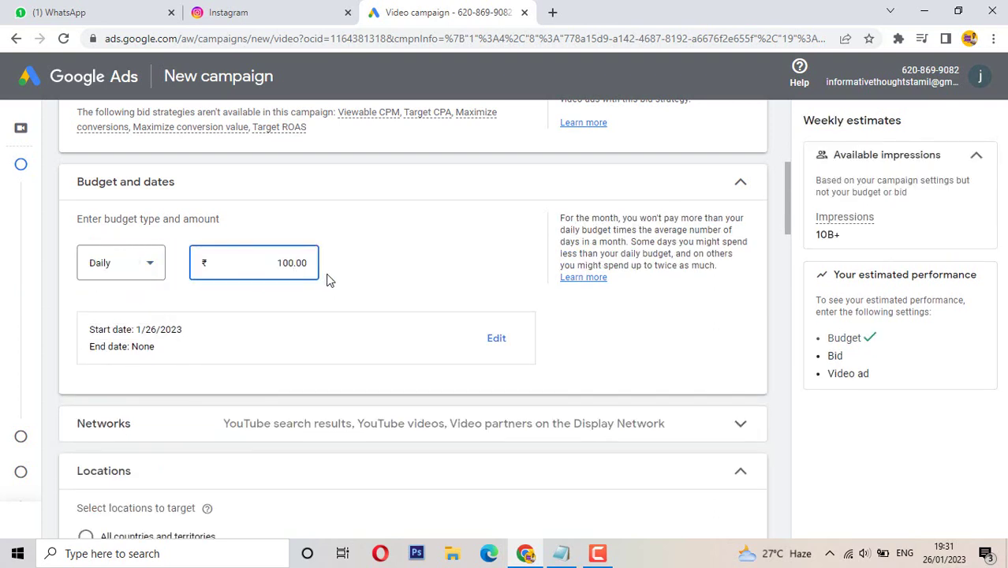
click(333, 282)
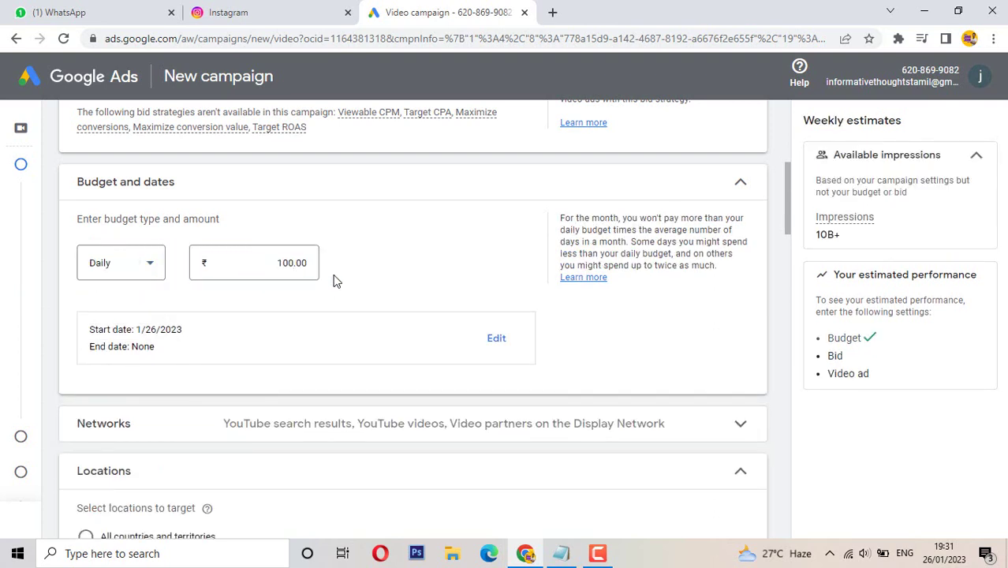
- Edit the campaign dates and set the end date to Feb 10, 2023
click(499, 346)
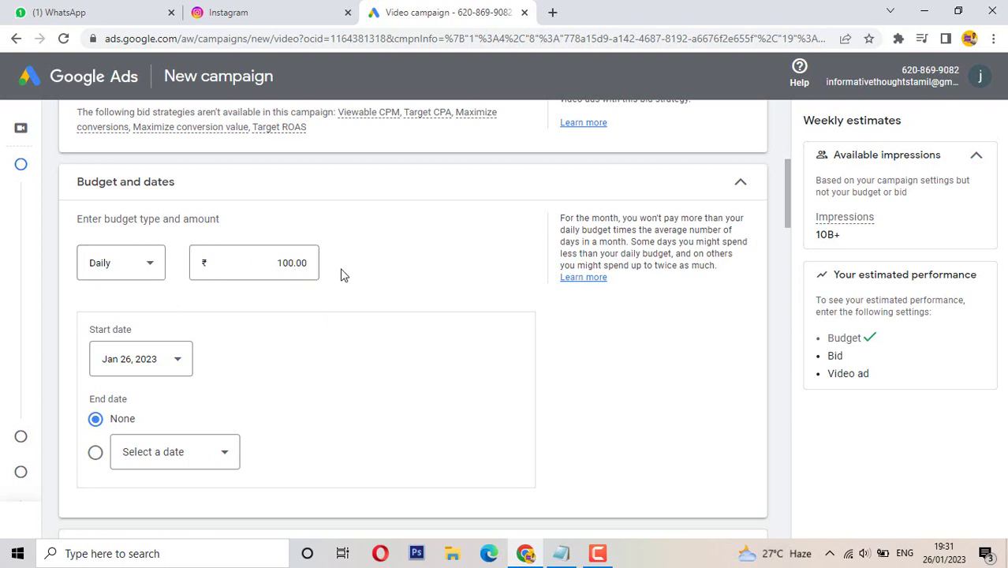
click(203, 464)
scroll(254, 441, down, 1)
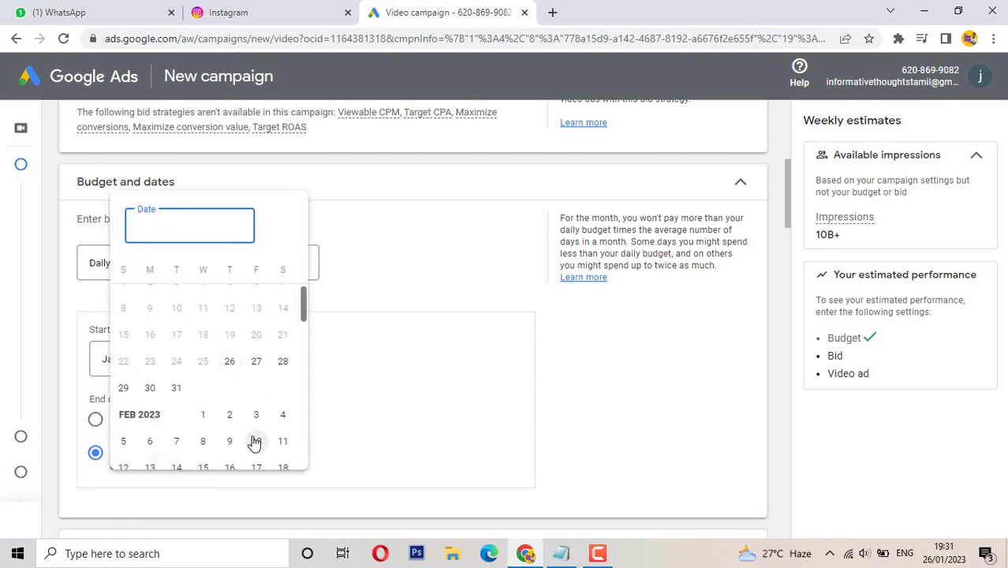
click(255, 441)
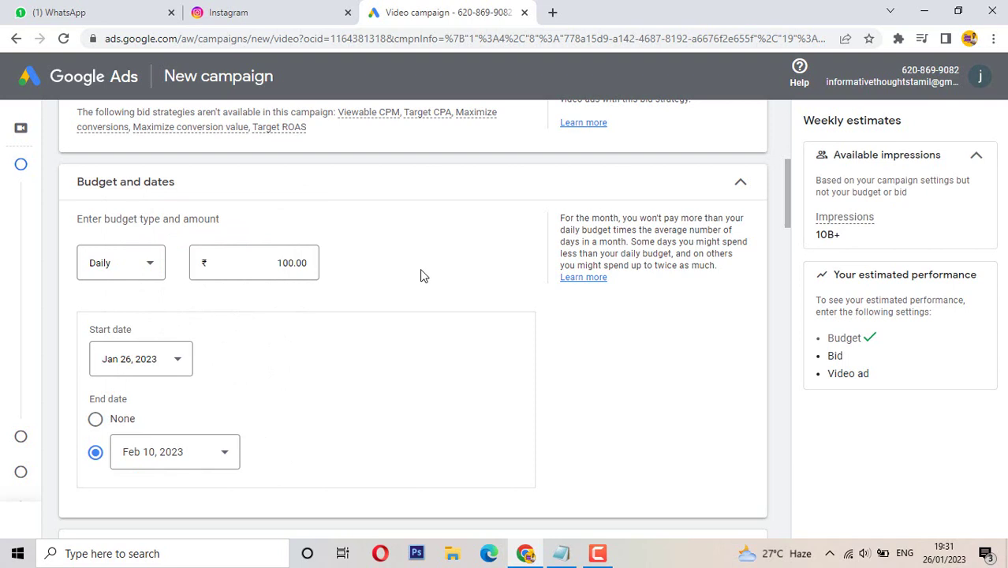
- Change the budget type to Campaign total, keeping the amount at ₹100.00
click(110, 266)
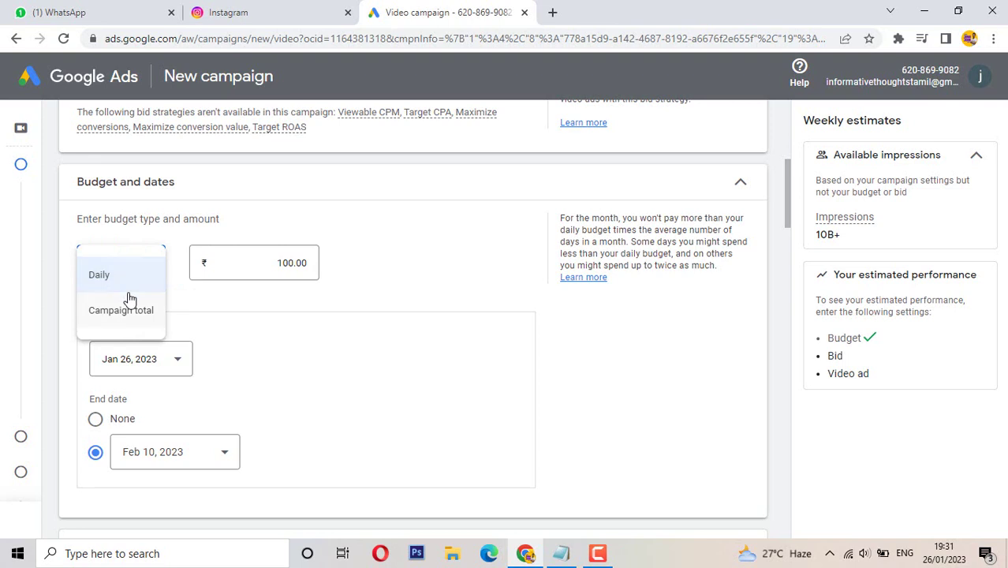
click(133, 311)
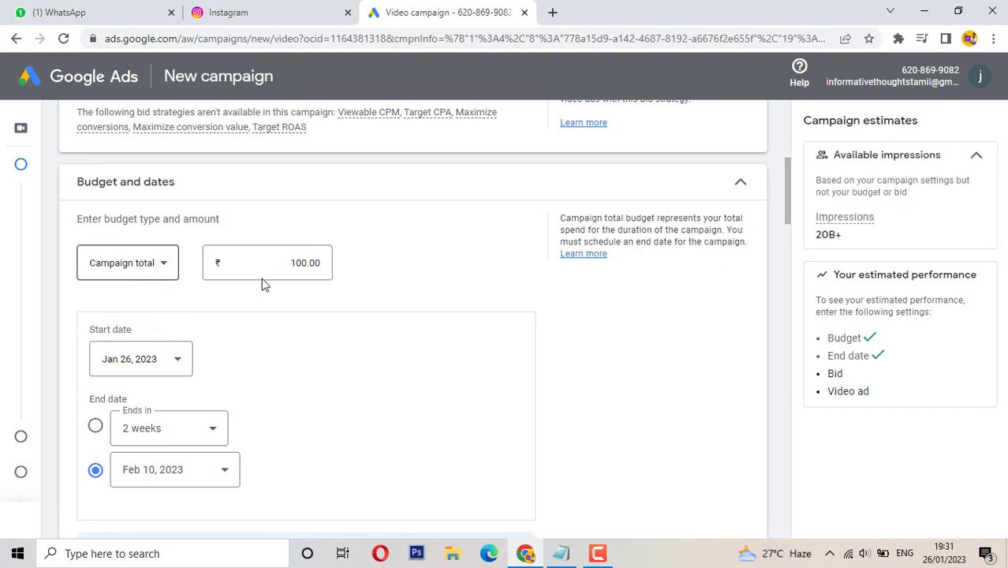
click(367, 276)
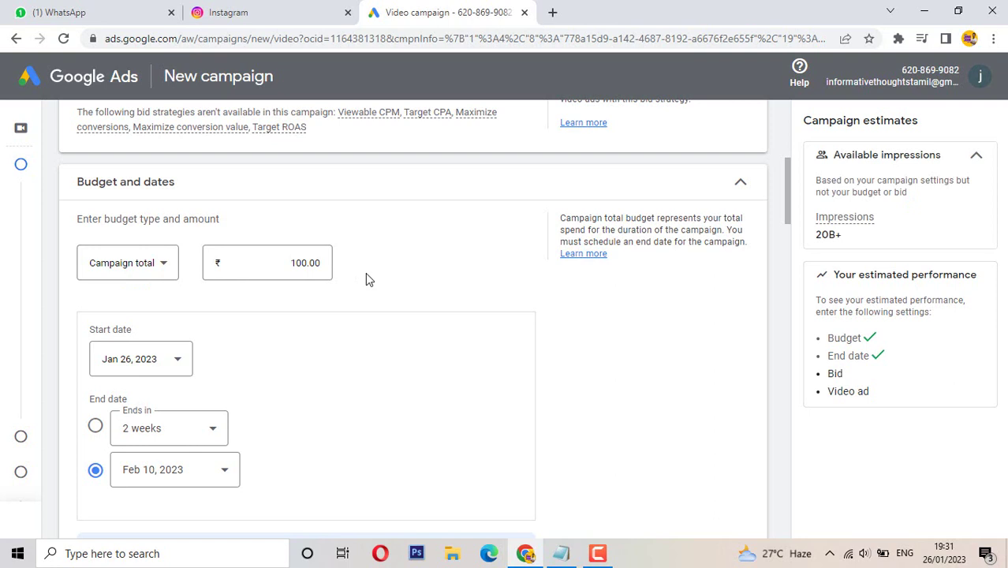
- Set the campaign's end date to Feb 6, 2023
scroll(365, 274, down, 1)
scroll(365, 274, up, 1)
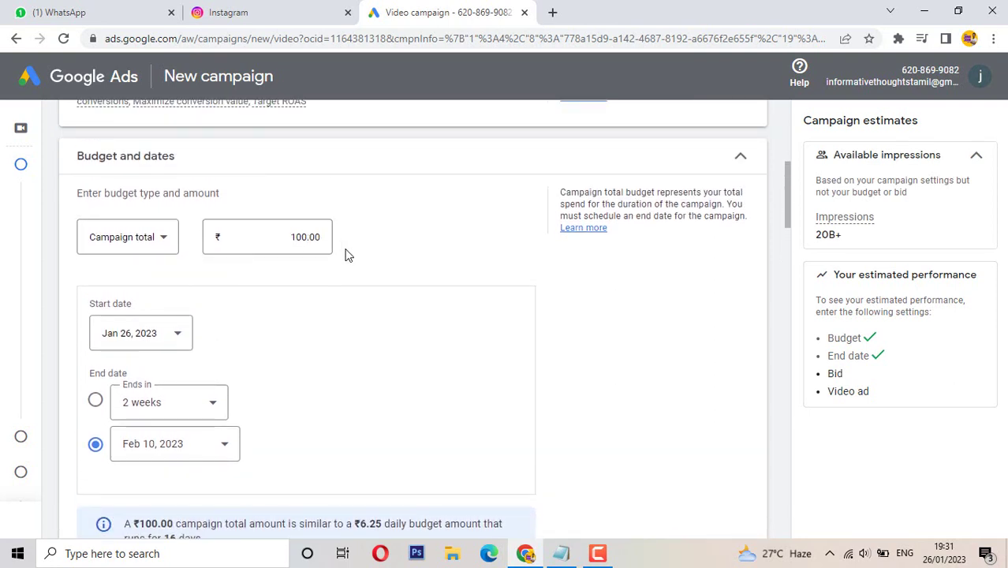
scroll(293, 247, down, 1)
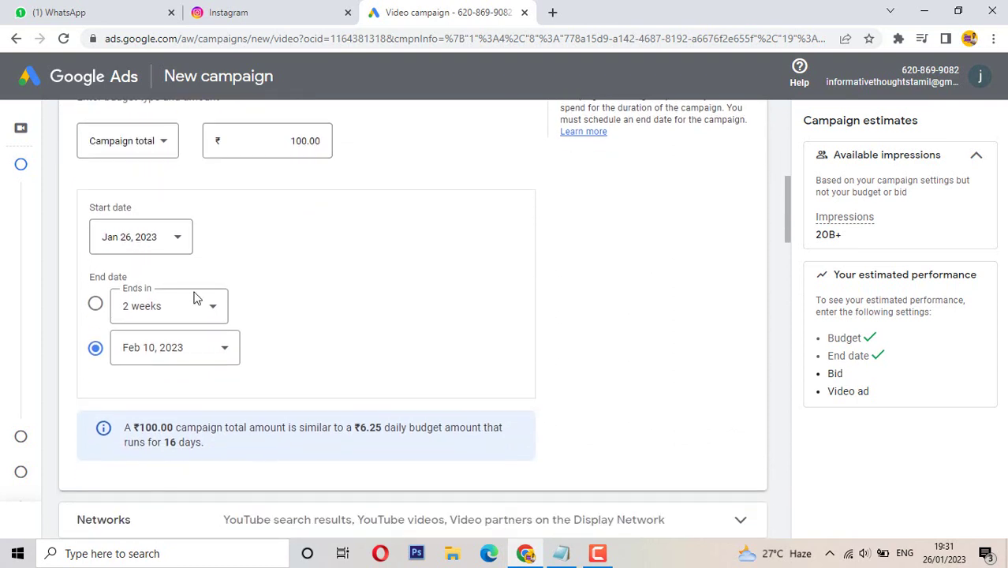
click(185, 352)
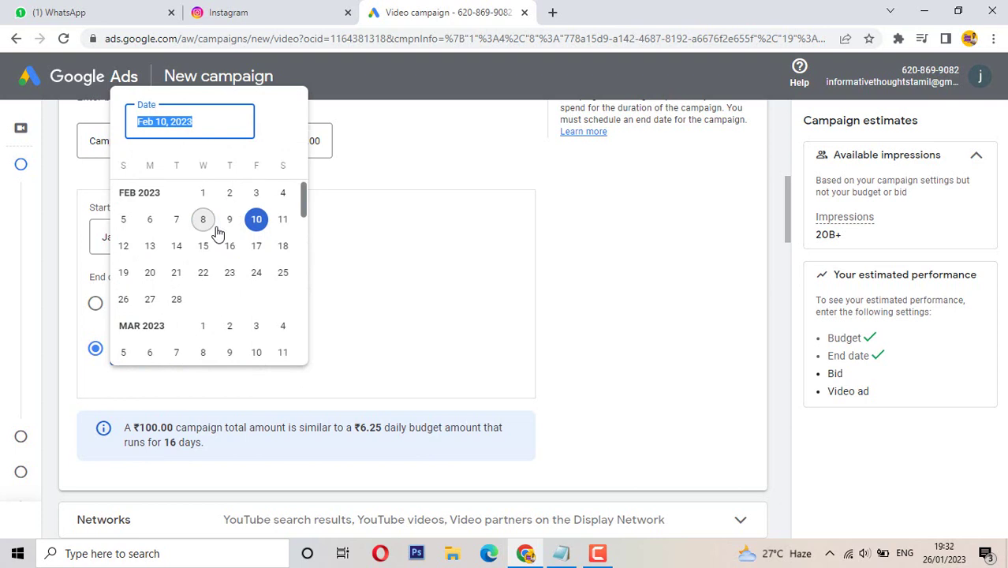
click(154, 223)
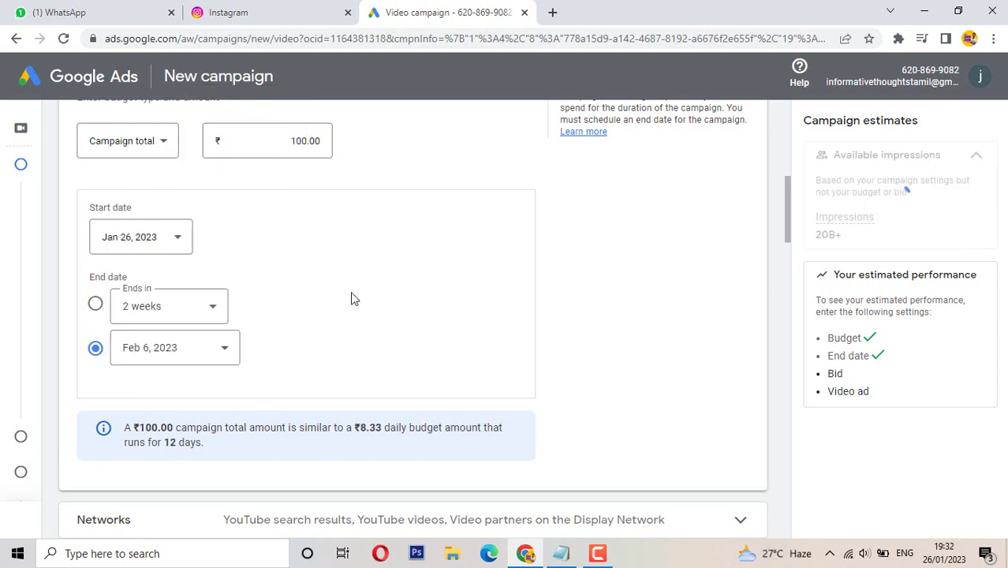
- Expand the Networks settings and exclude Video partners on the Display Network from the campaign
scroll(353, 298, down, 2)
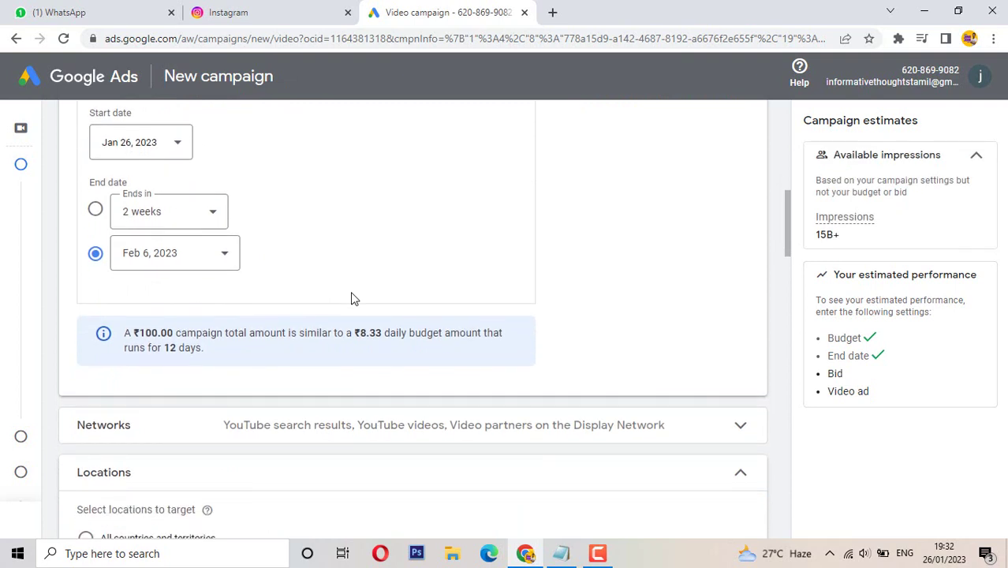
scroll(273, 313, down, 3)
scroll(211, 224, up, 2)
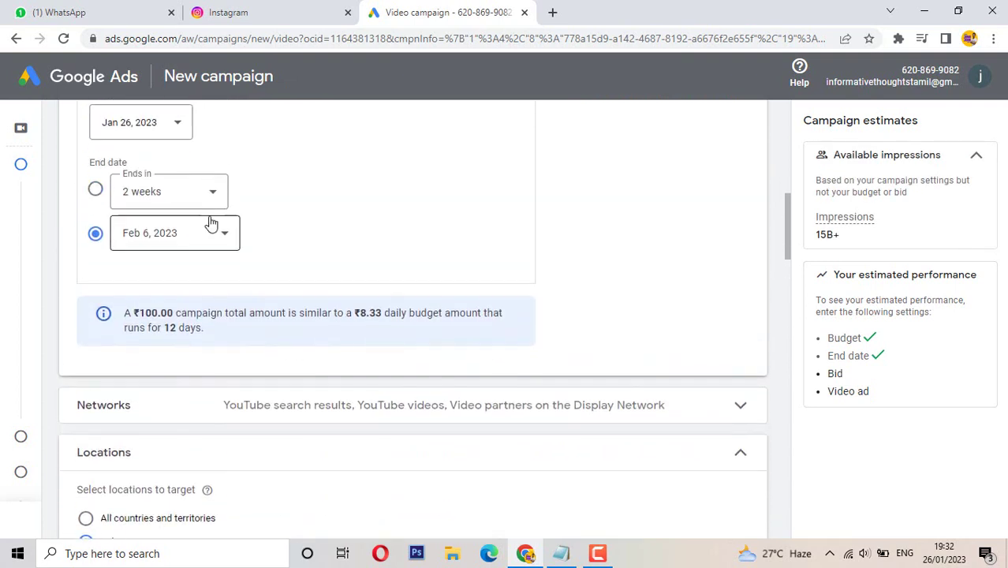
scroll(338, 340, down, 2)
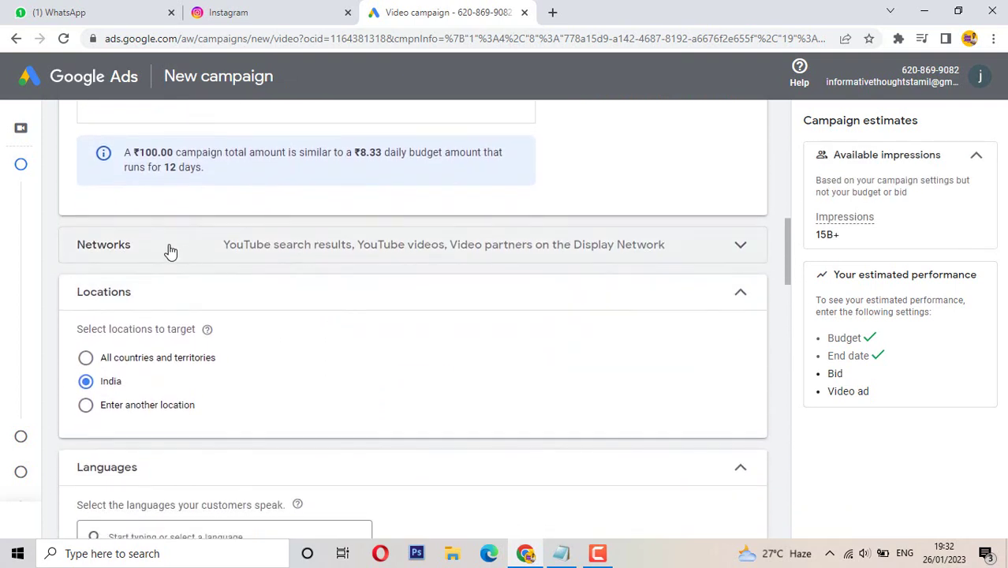
click(168, 250)
scroll(174, 331, down, 1)
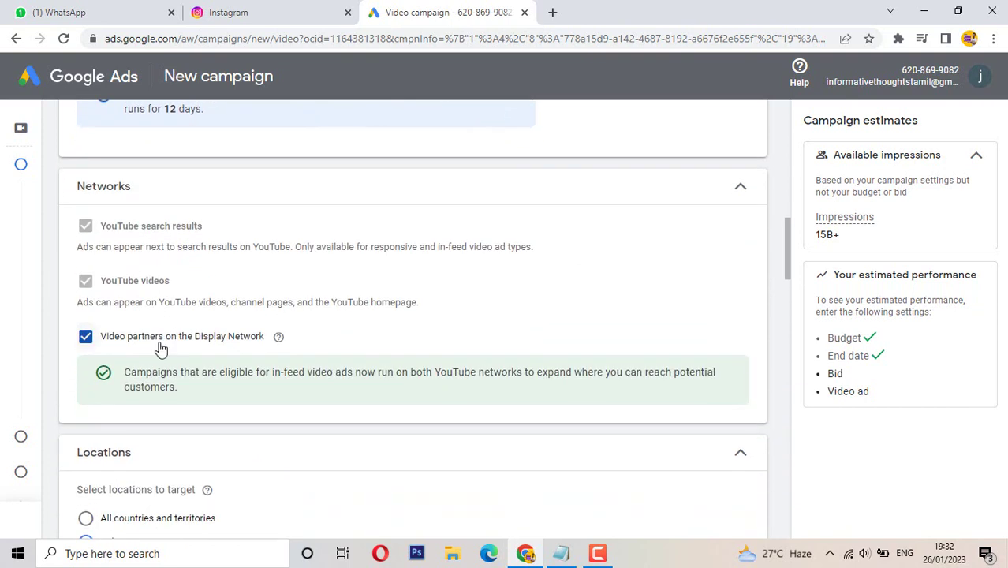
click(159, 344)
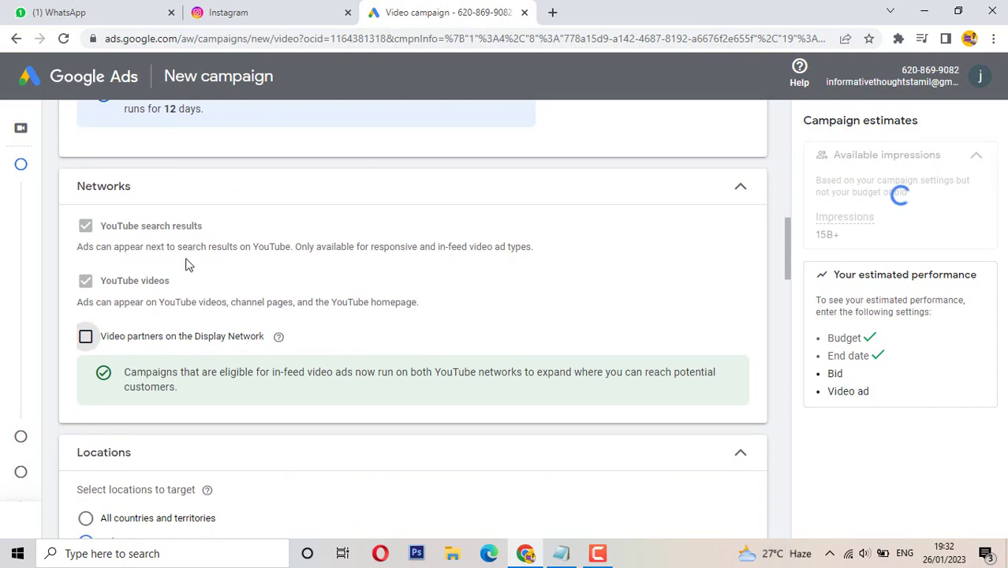
- Collapse the Networks settings, review the location targeting options and available languages, and collapse the Languages settings
click(208, 181)
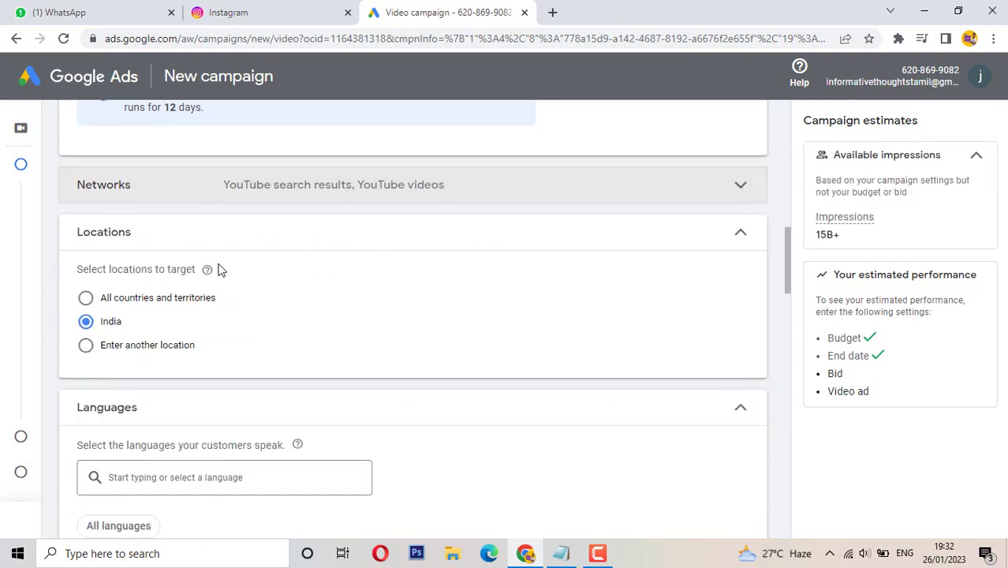
scroll(181, 225, down, 1)
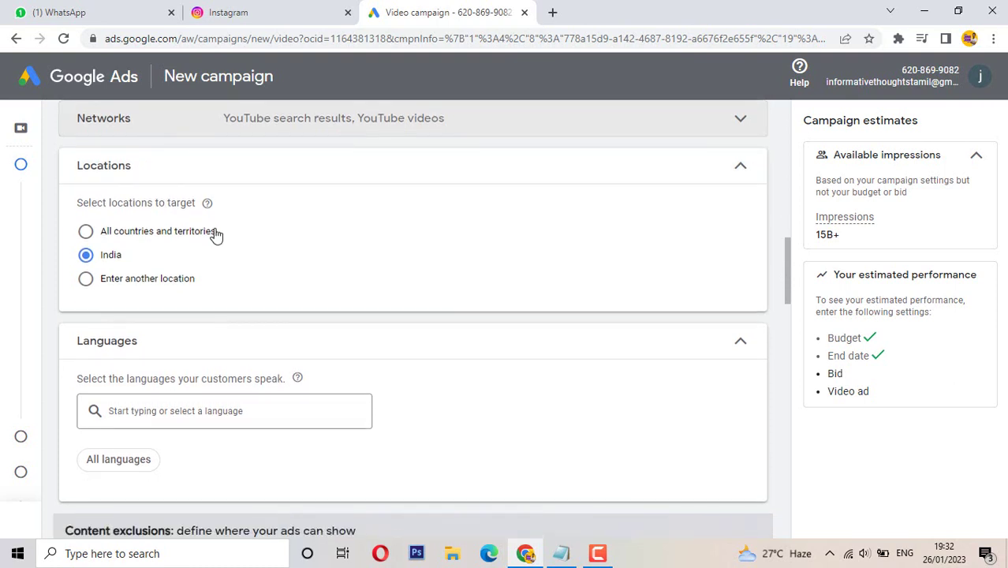
scroll(189, 235, up, 1)
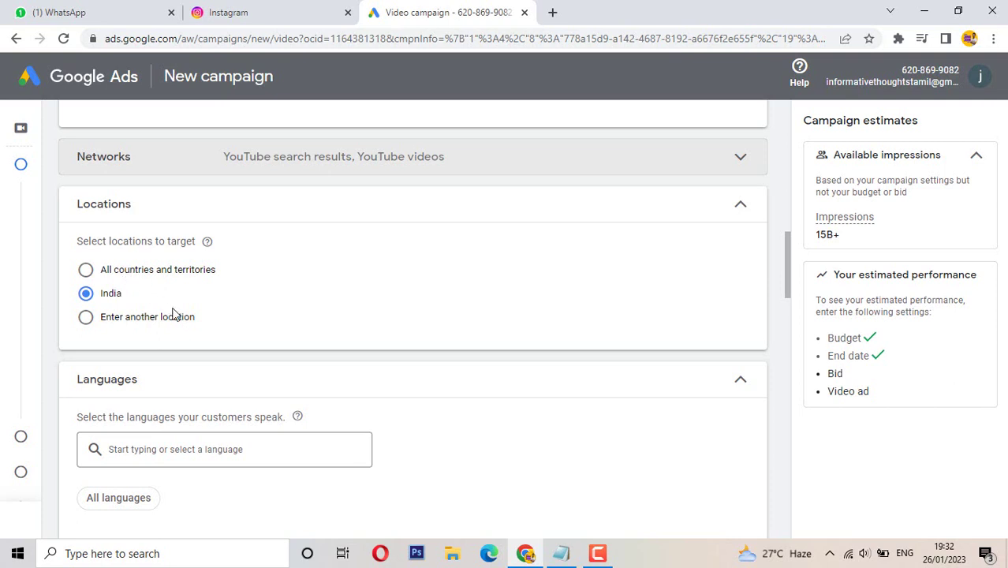
scroll(173, 313, up, 1)
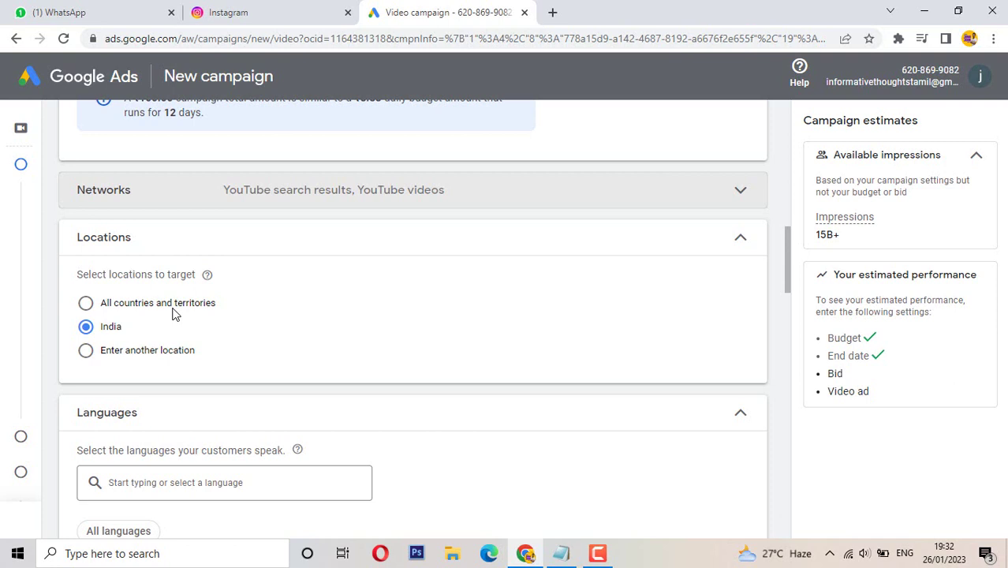
scroll(171, 313, down, 1)
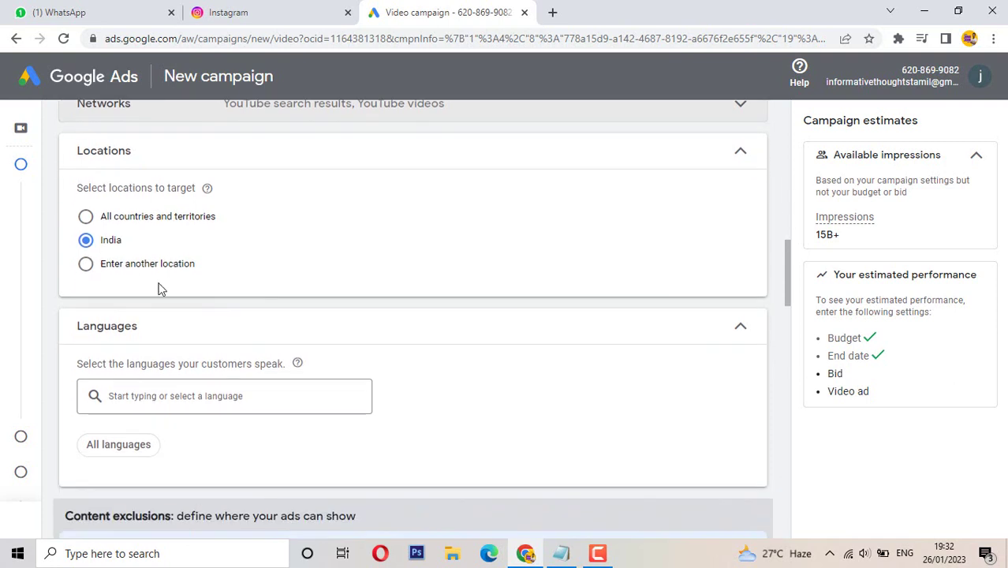
scroll(158, 288, down, 1)
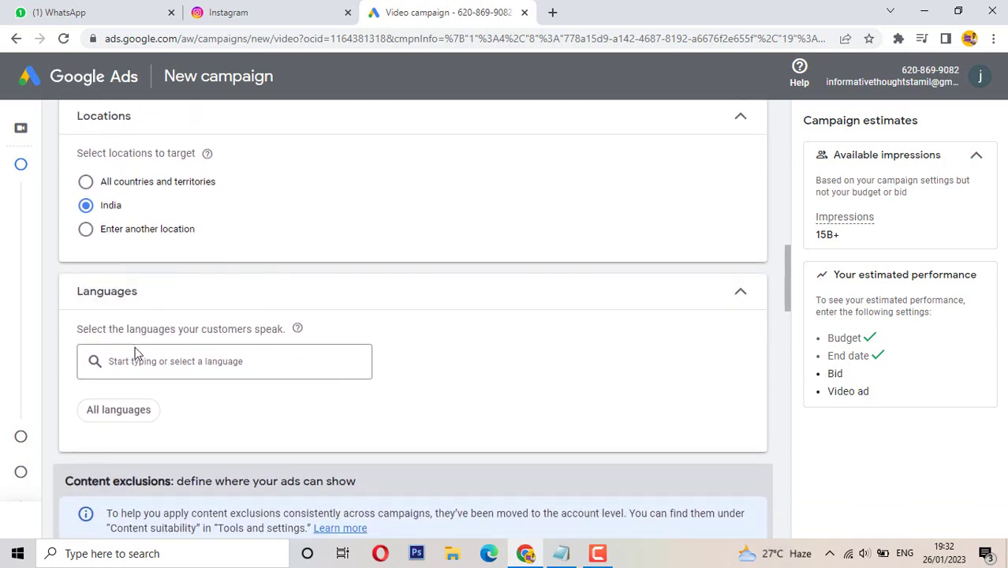
click(254, 361)
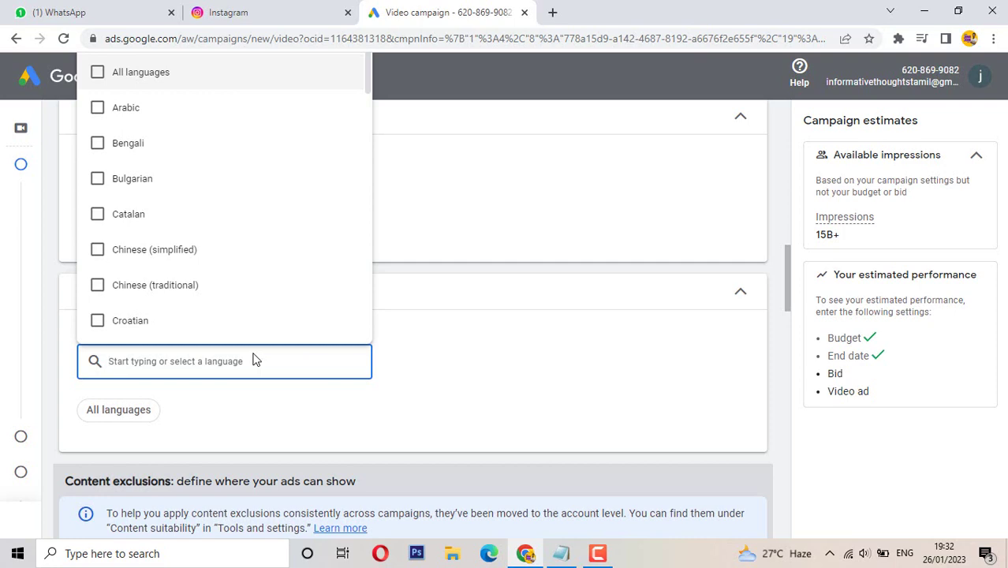
click(488, 283)
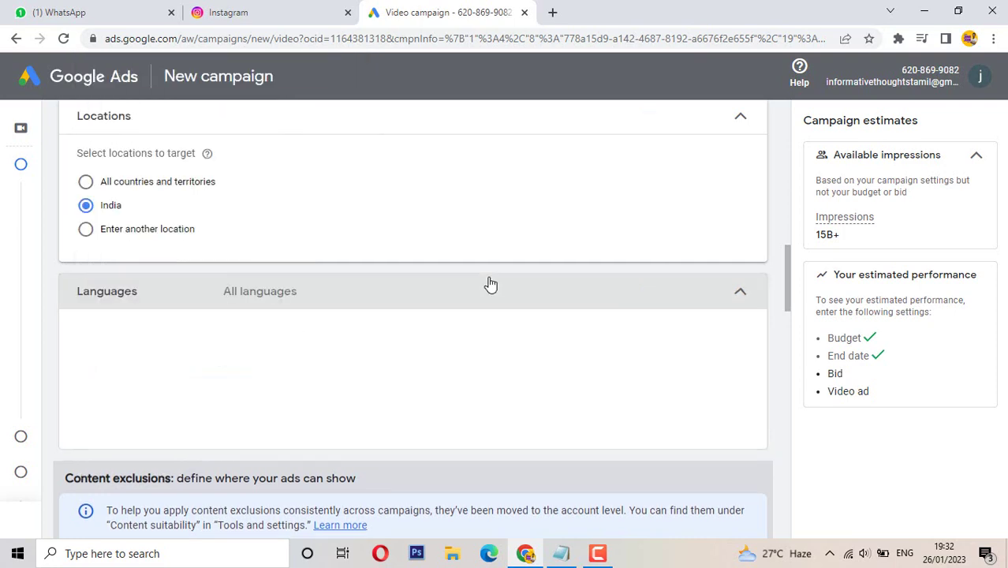
- Expand the Related videos settings to check what can be added, and collapse them again
scroll(418, 261, down, 1)
scroll(360, 331, down, 2)
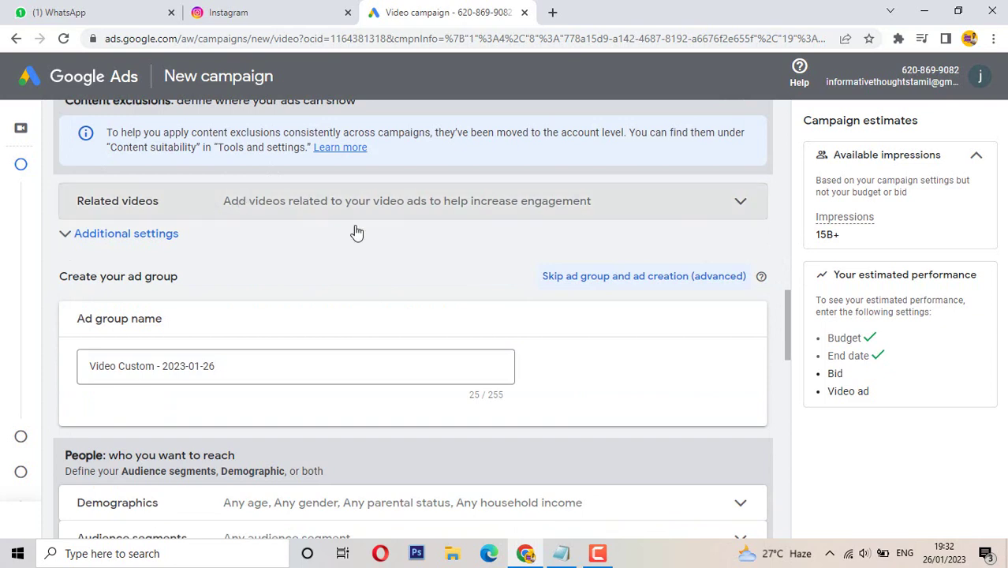
click(427, 219)
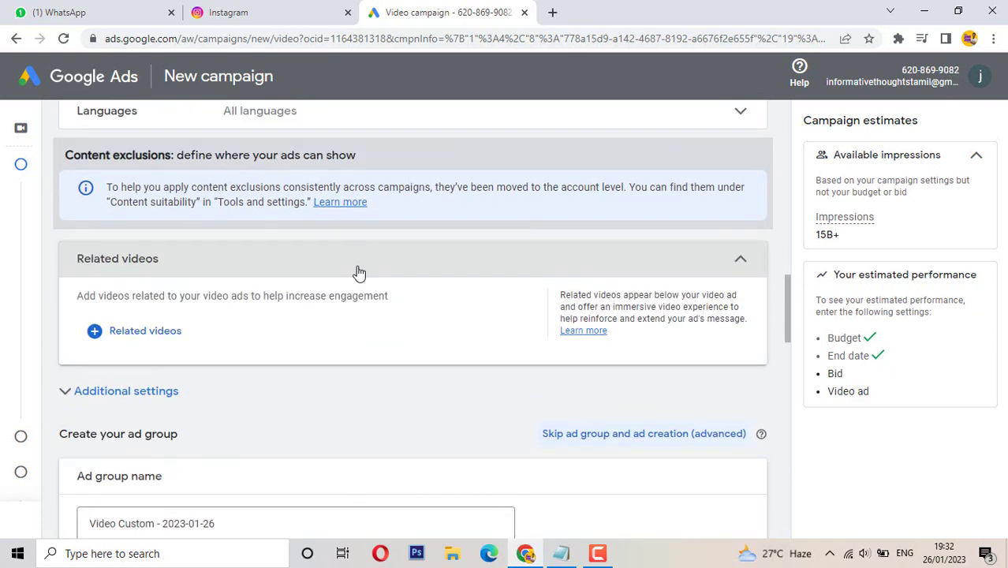
click(359, 272)
scroll(158, 272, down, 1)
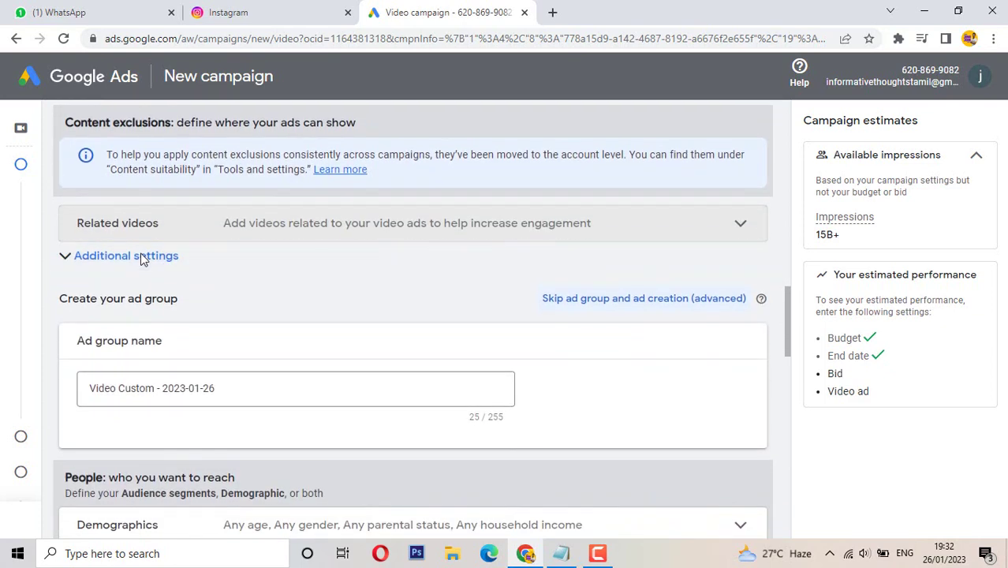
- Show the additional settings, choose specific targeting for devices, and review the device types and advanced mobile and tablet targeting
click(143, 258)
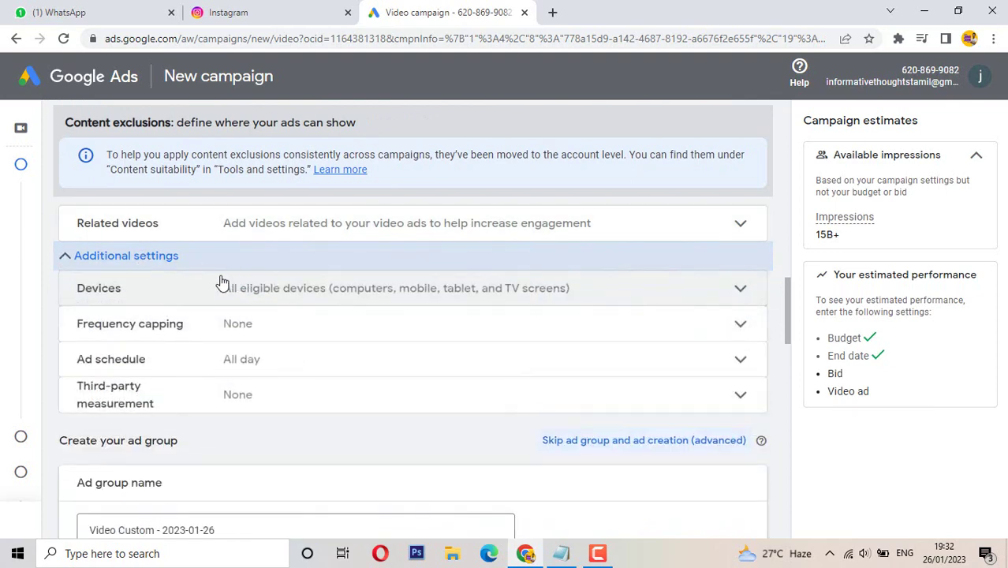
click(222, 288)
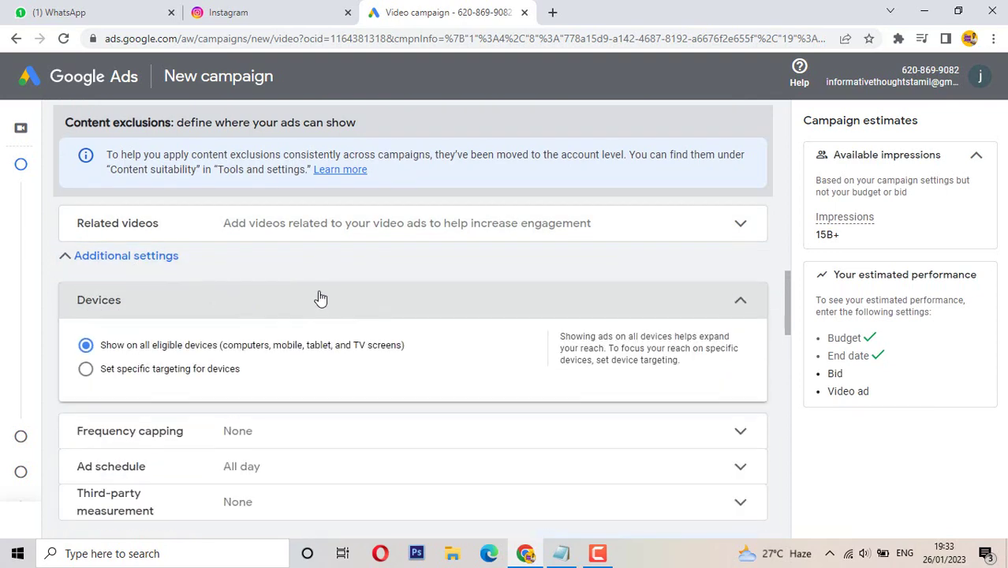
scroll(321, 298, down, 1)
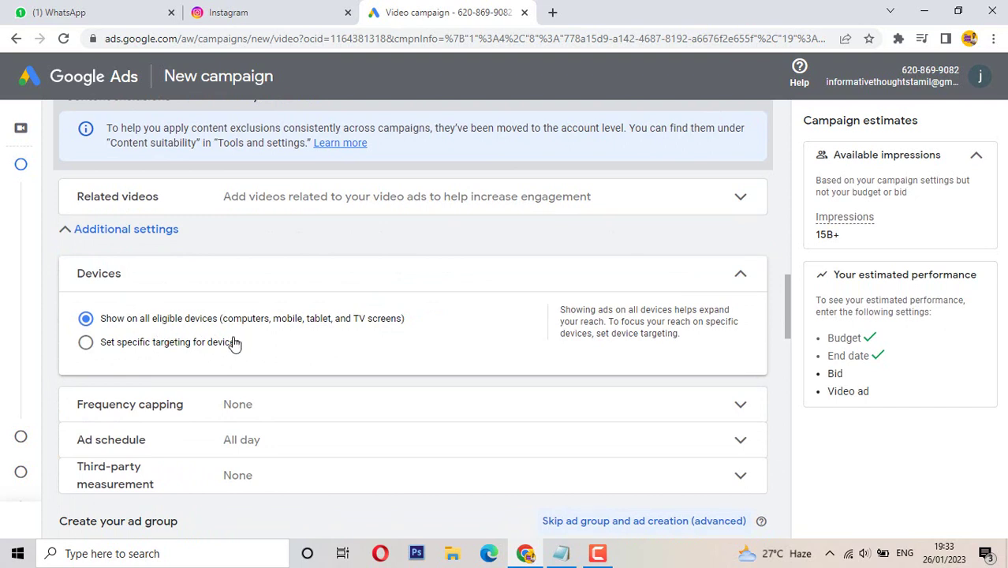
click(203, 345)
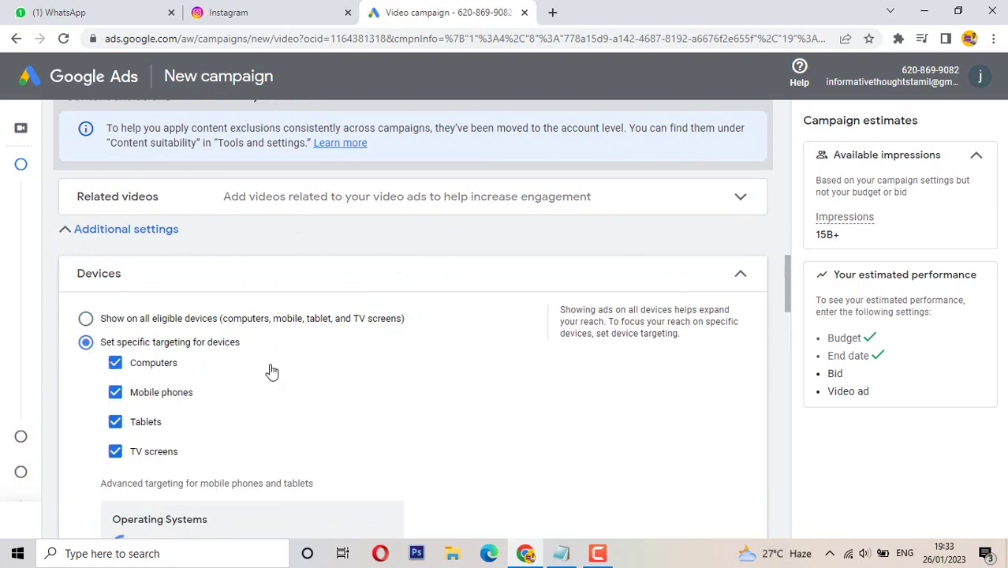
scroll(272, 371, down, 2)
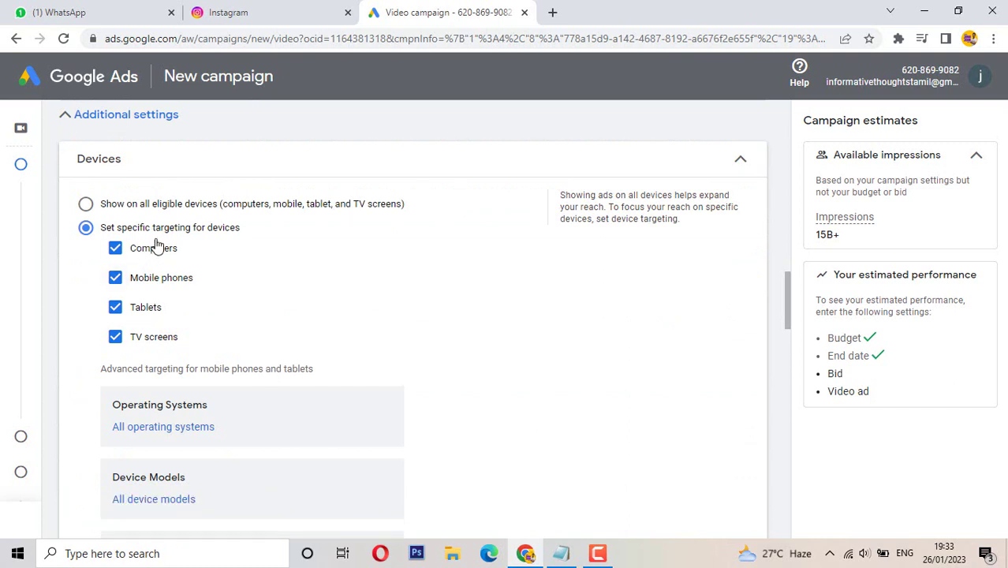
scroll(322, 274, down, 4)
scroll(324, 276, up, 2)
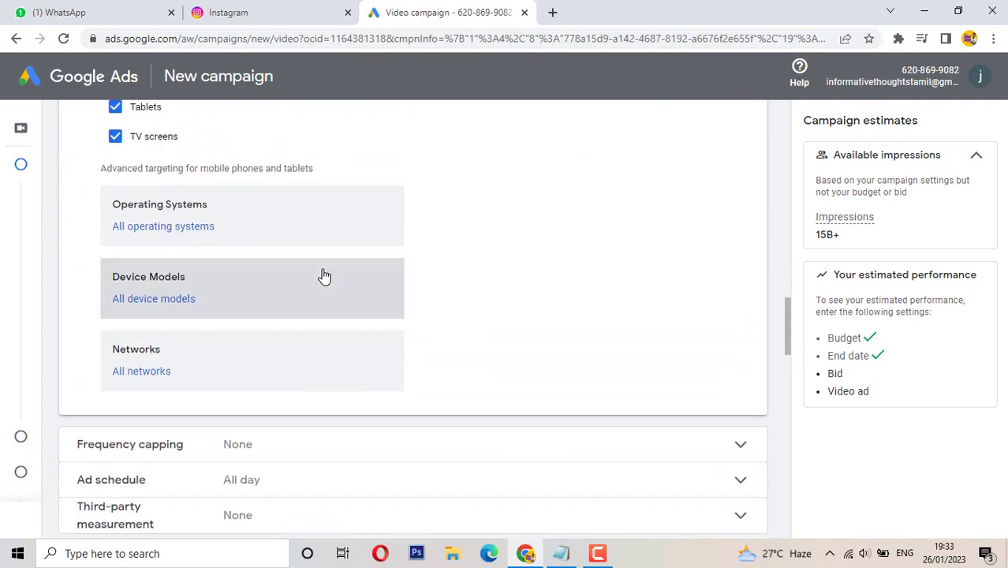
scroll(322, 275, down, 2)
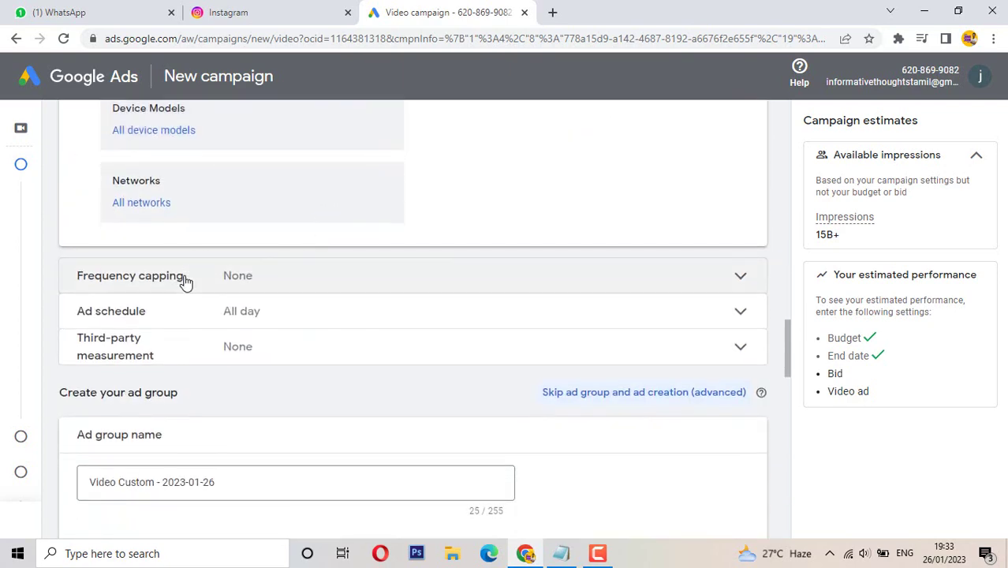
- Enable the impression frequency cap under Frequency capping and set the impressions cap to 1
click(184, 282)
scroll(169, 385, down, 1)
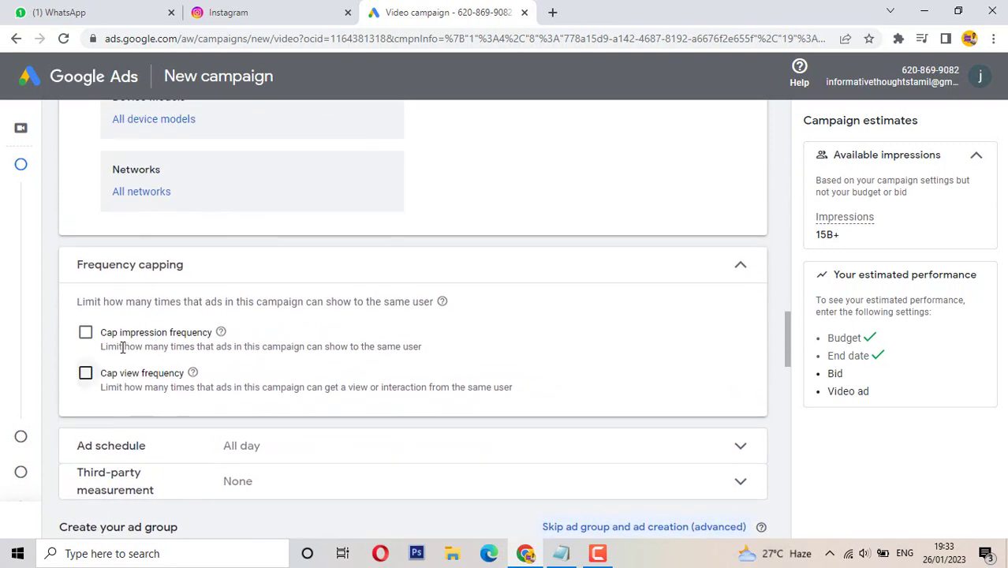
click(85, 332)
scroll(291, 336, down, 1)
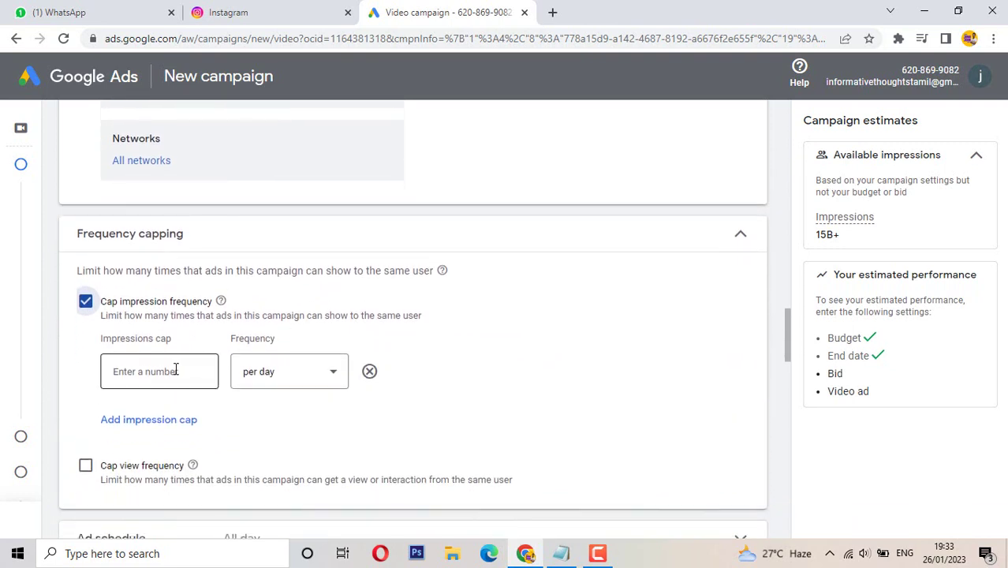
click(175, 371)
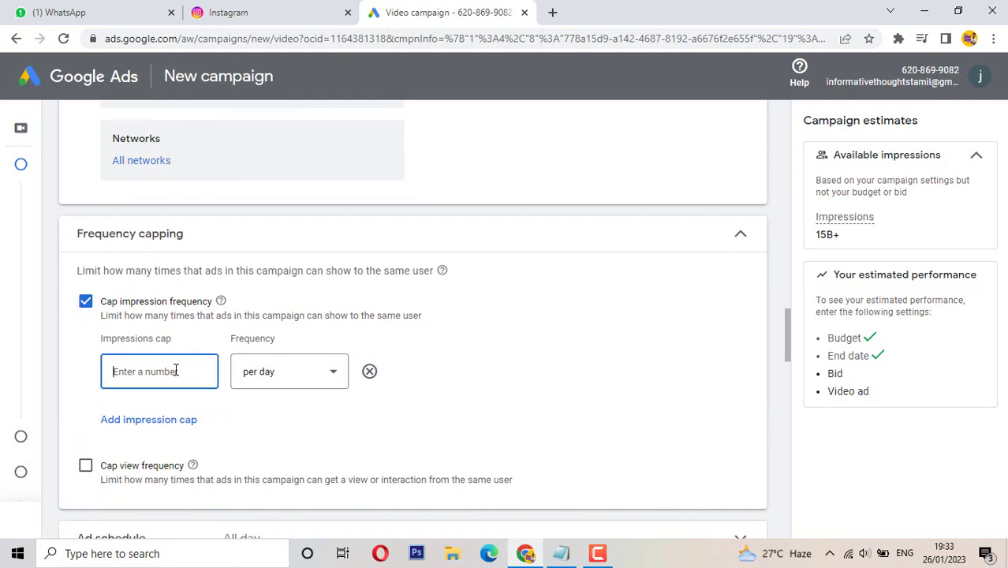
text(1)
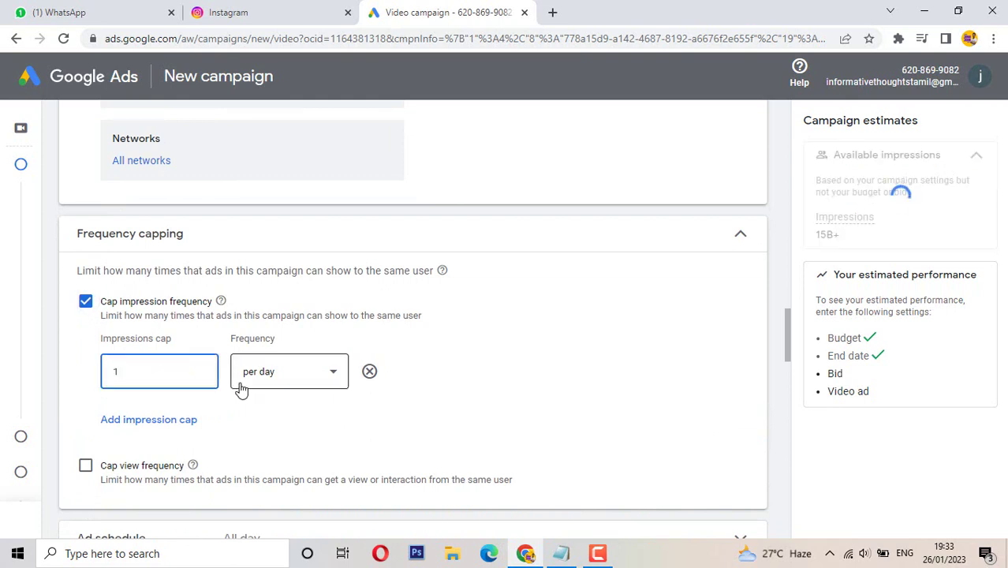
click(309, 441)
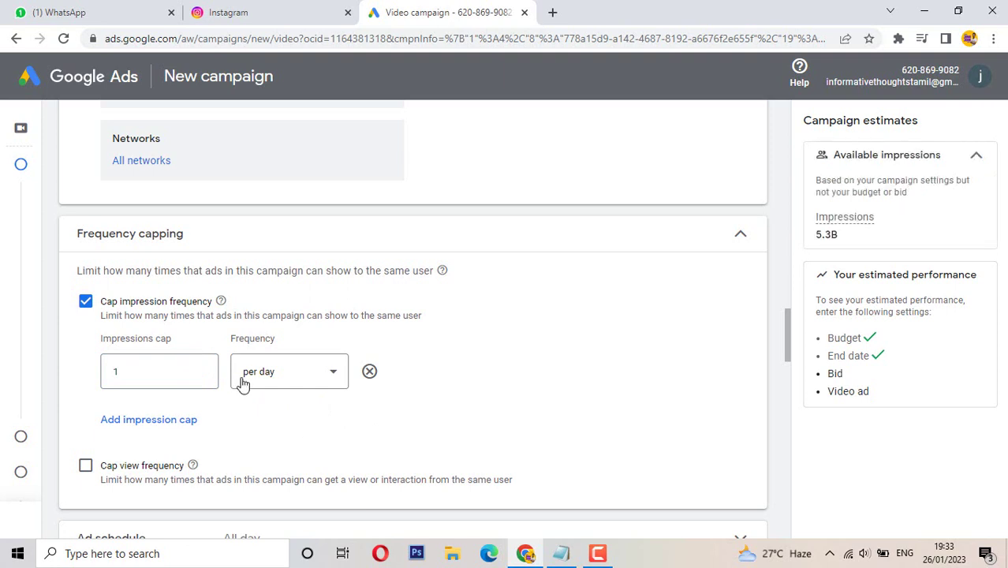
- Change the impression cap's frequency to per week
scroll(242, 383, up, 1)
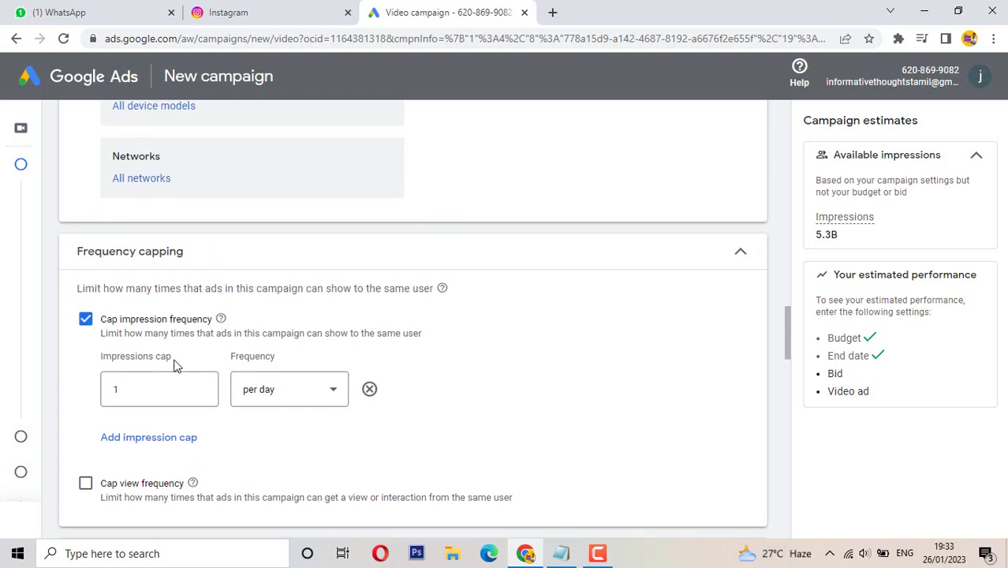
click(287, 392)
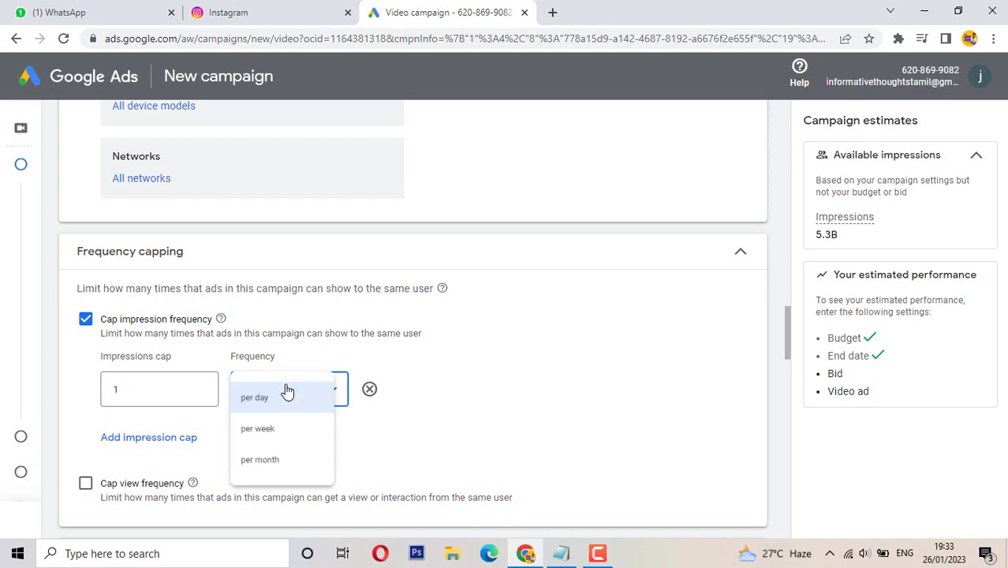
click(303, 438)
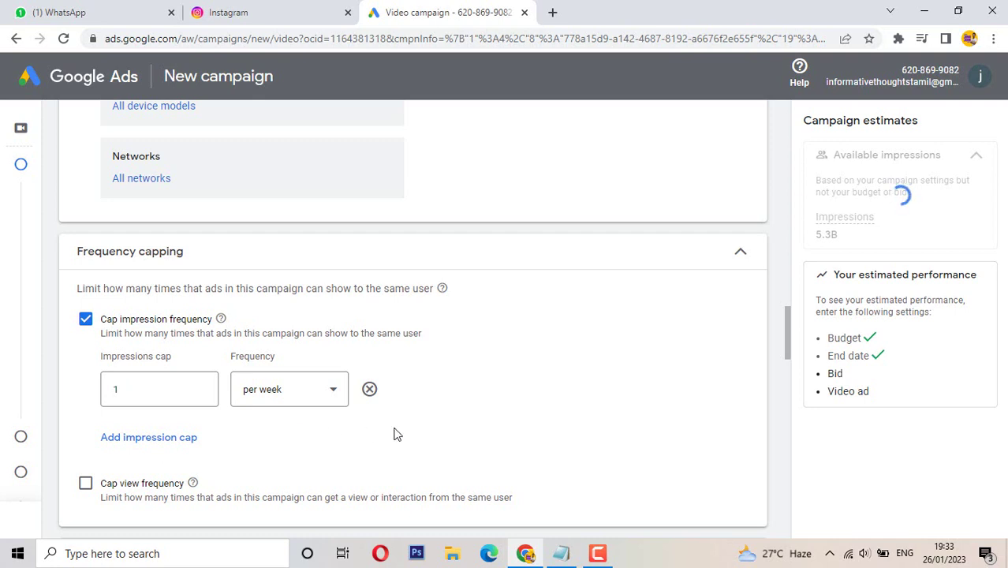
scroll(397, 434, down, 1)
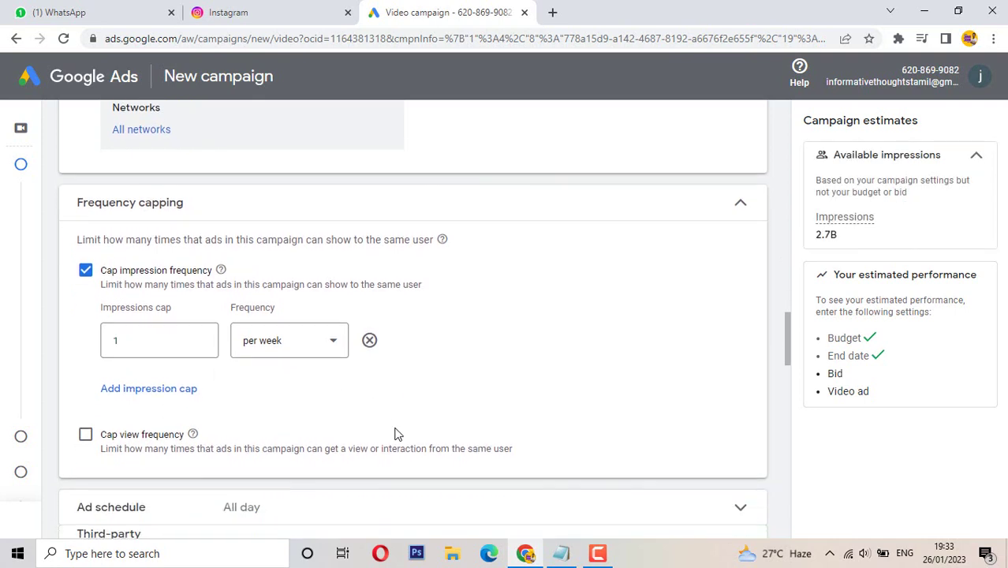
scroll(376, 352, down, 1)
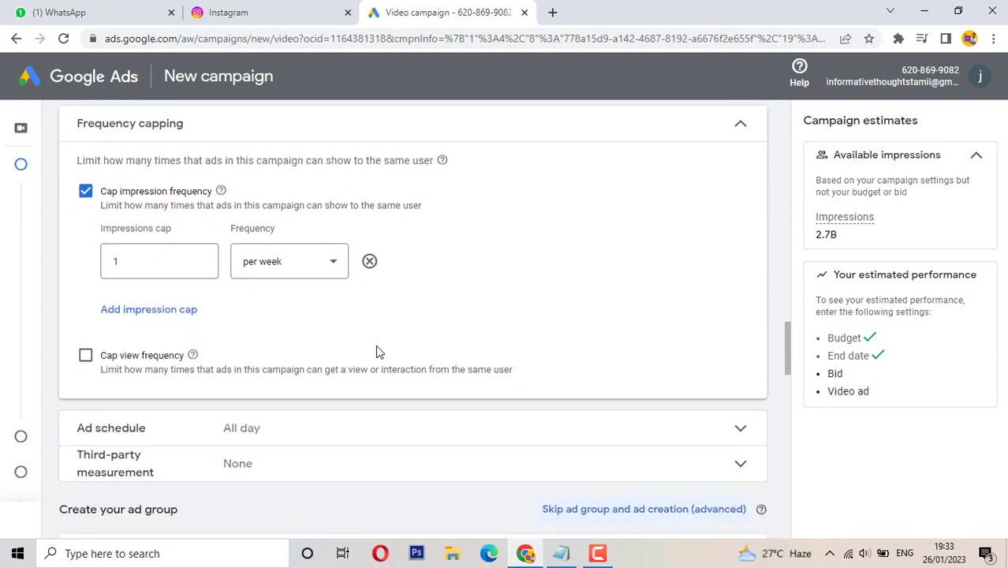
scroll(377, 352, down, 1)
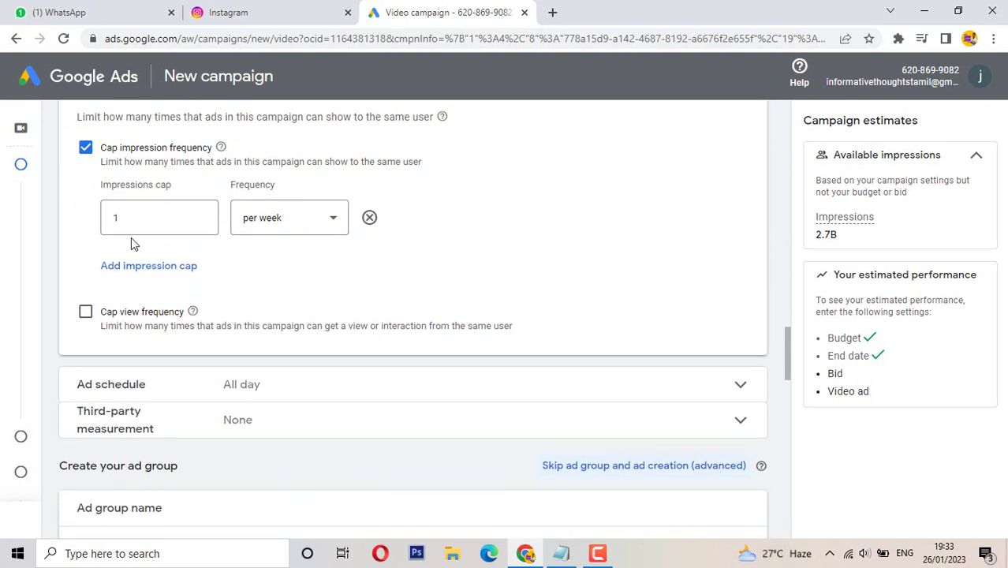
click(86, 312)
click(165, 383)
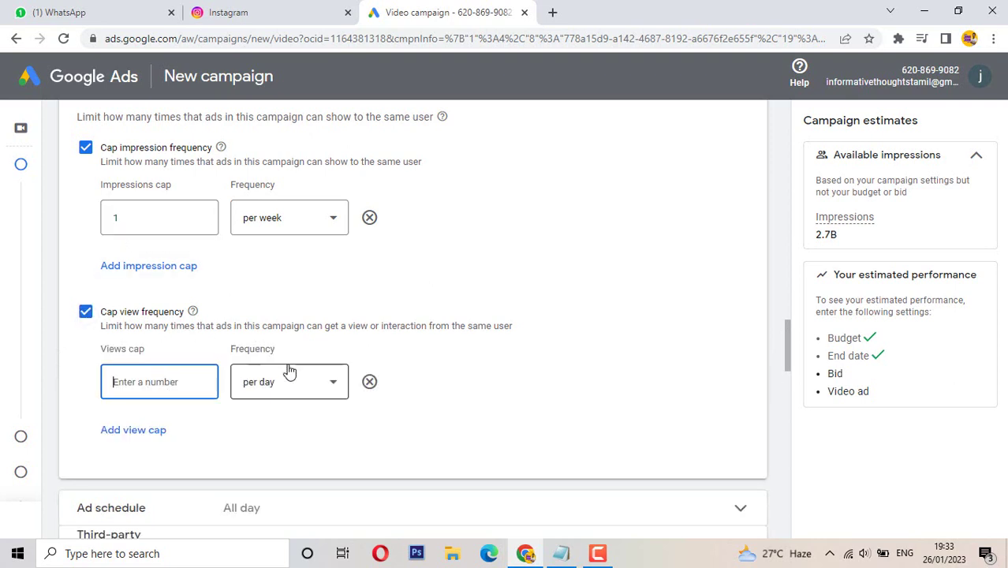
click(378, 286)
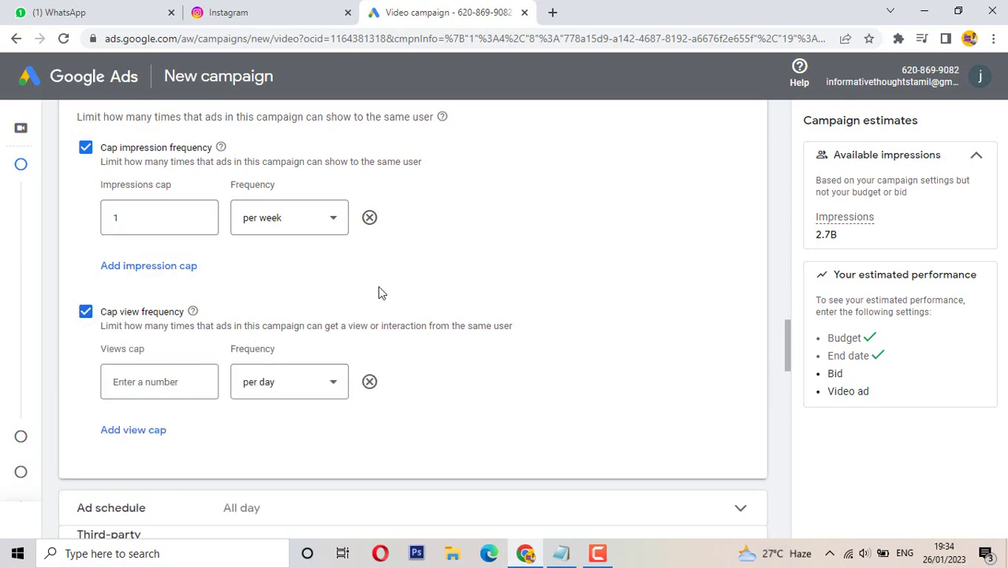
scroll(378, 289, down, 1)
scroll(377, 288, up, 1)
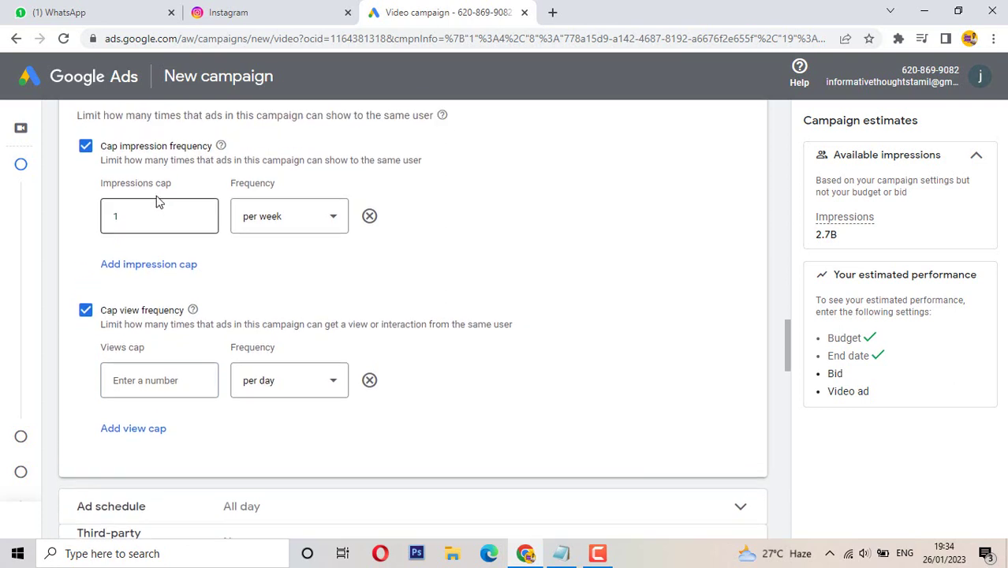
click(86, 312)
scroll(203, 193, down, 2)
scroll(225, 261, up, 3)
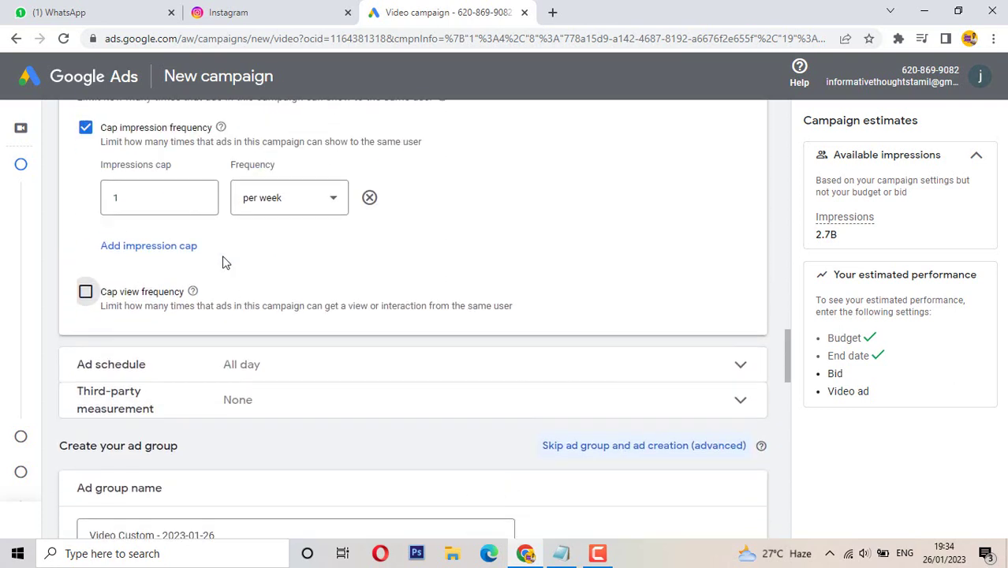
- Expand the Ad schedule settings, review the day and time options, and collapse them again
scroll(319, 300, down, 3)
scroll(312, 280, down, 2)
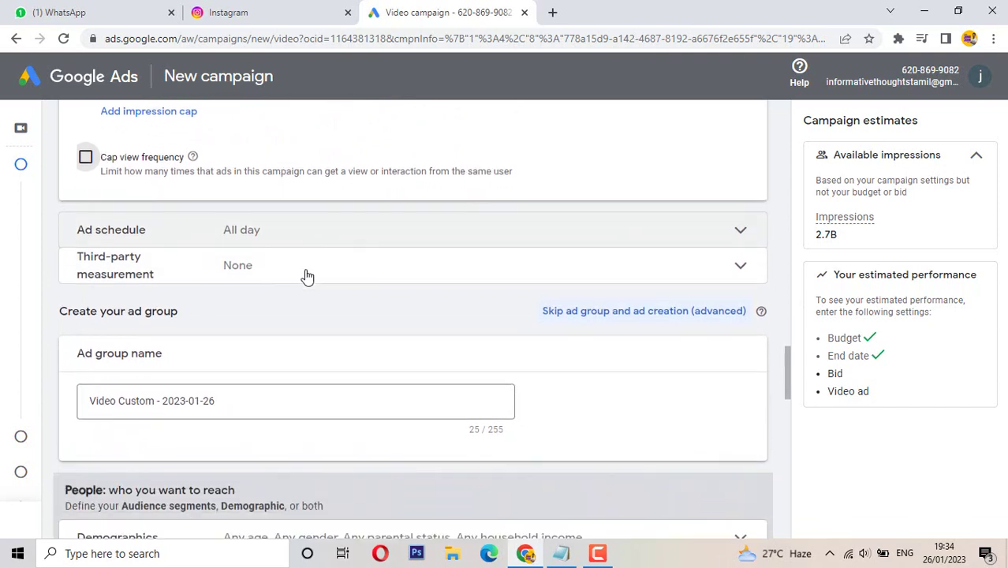
click(277, 230)
scroll(180, 330, up, 2)
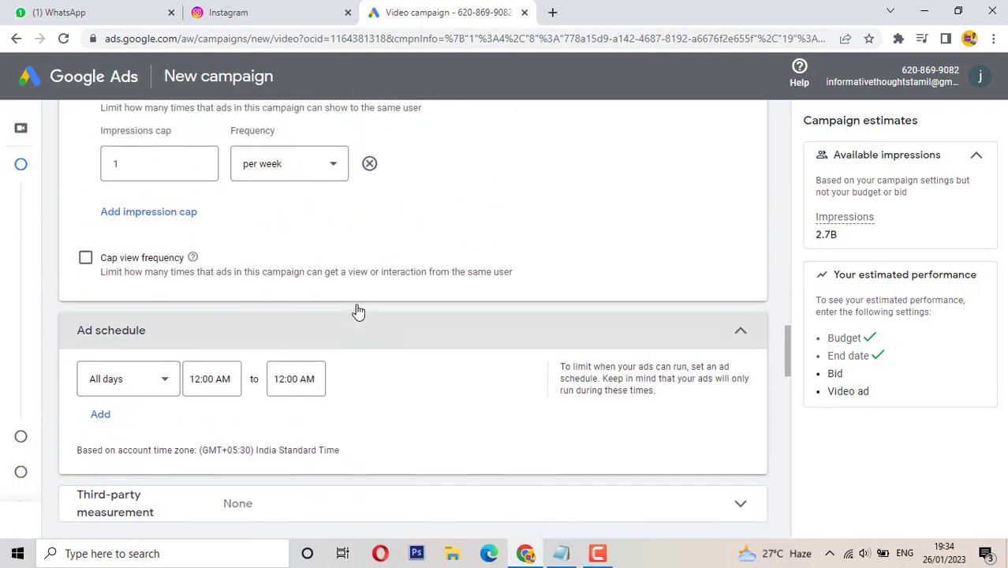
scroll(358, 311, down, 1)
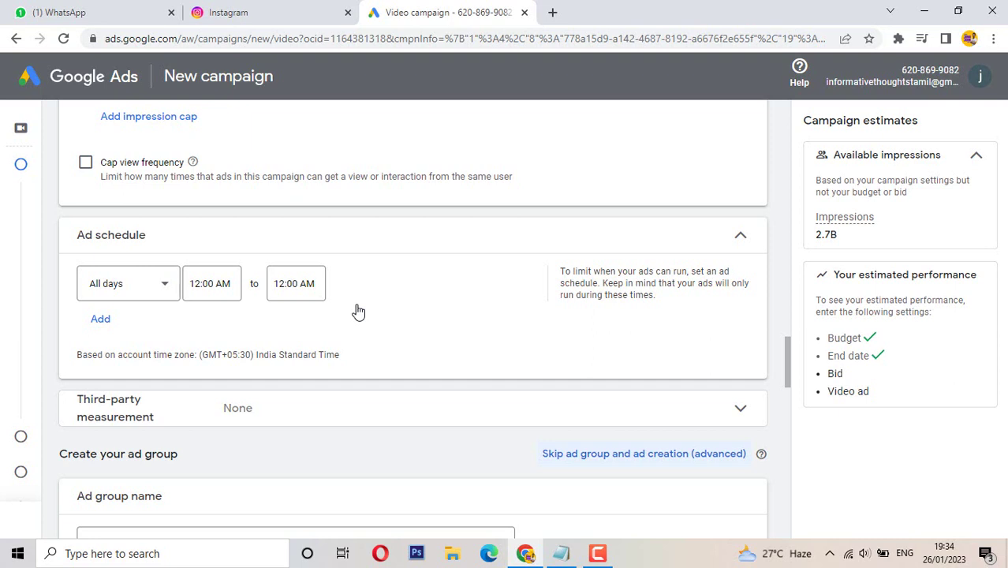
scroll(359, 312, up, 1)
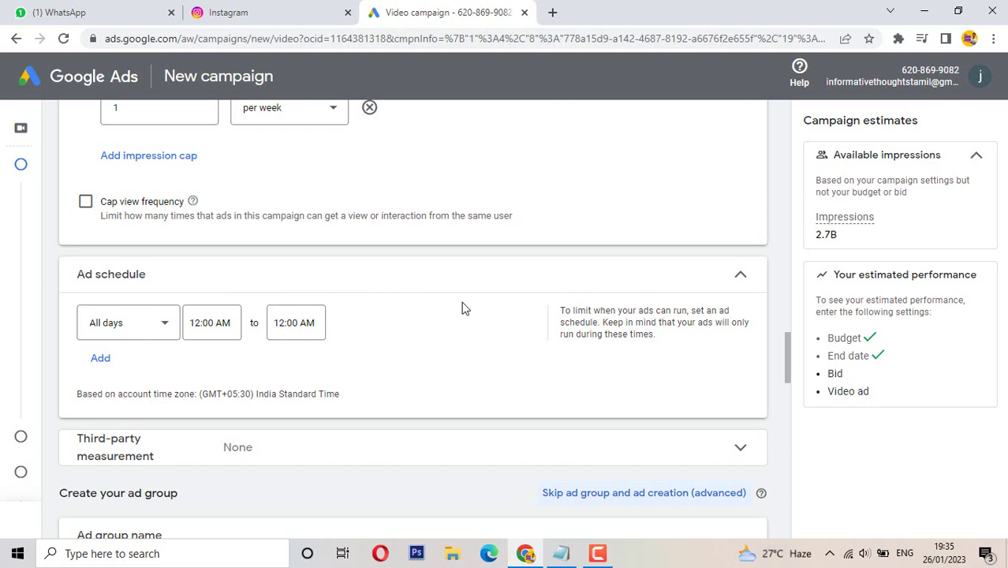
click(479, 284)
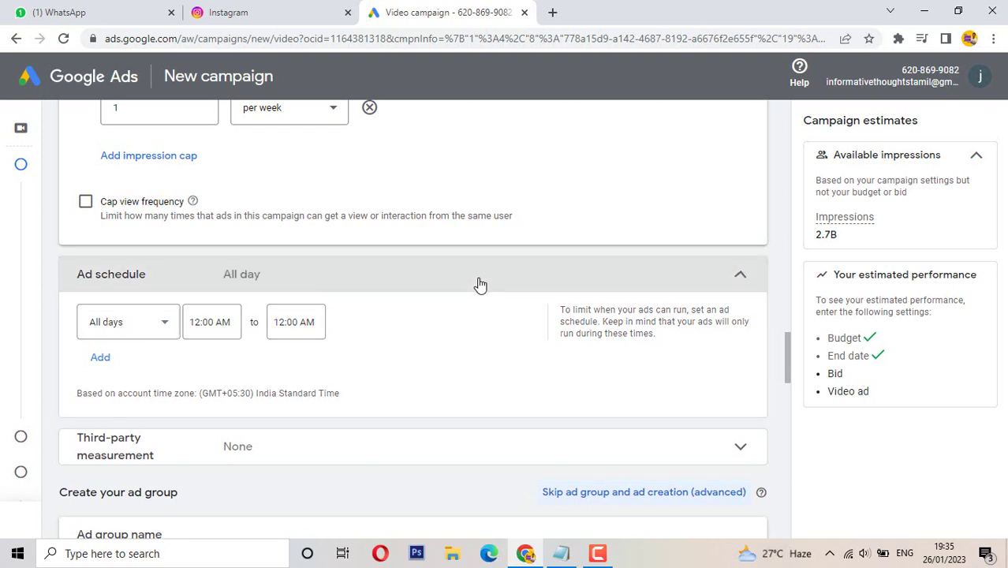
- Replace the default ad group name with "tech jana"
scroll(260, 276, down, 3)
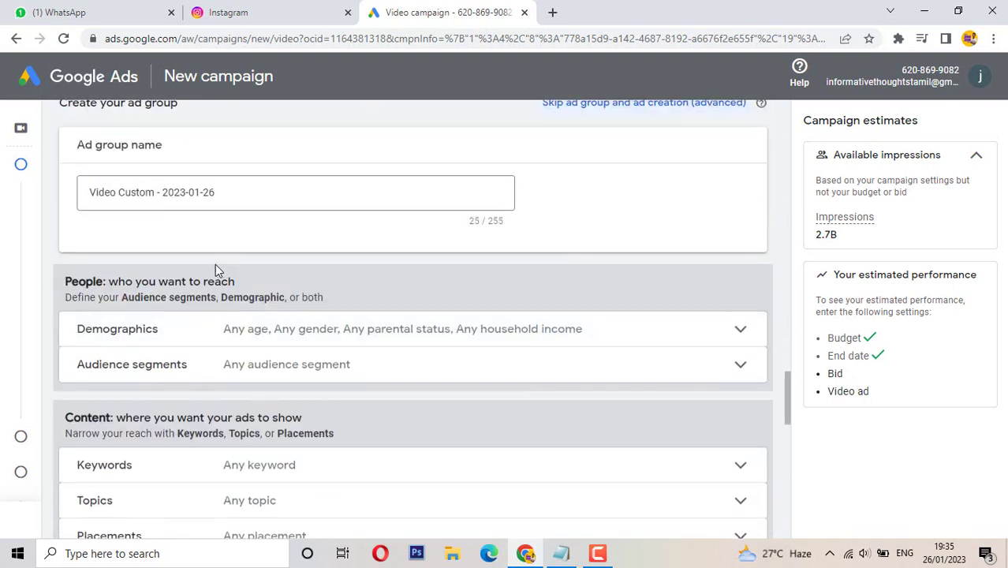
scroll(198, 252, up, 2)
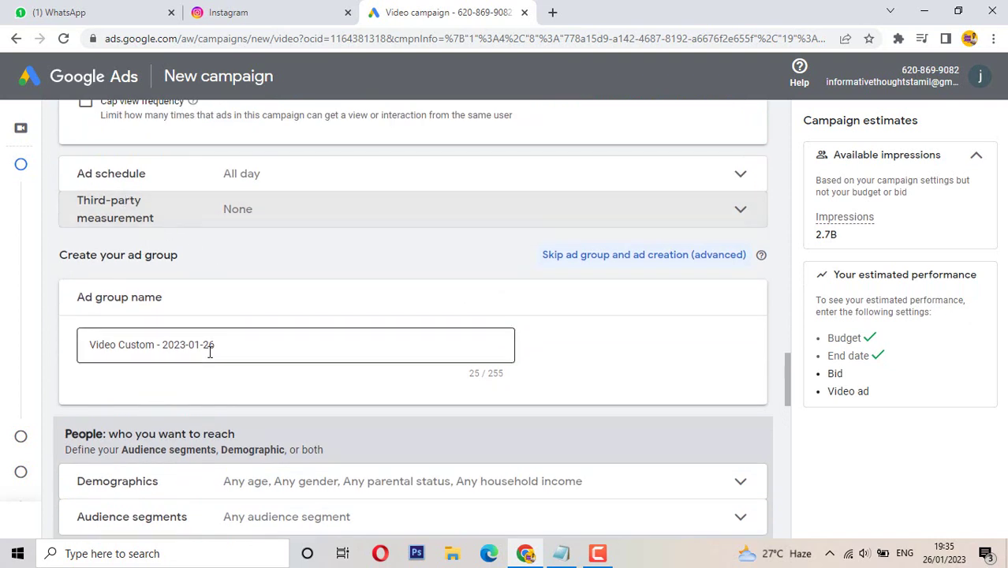
drag(230, 348, 91, 348)
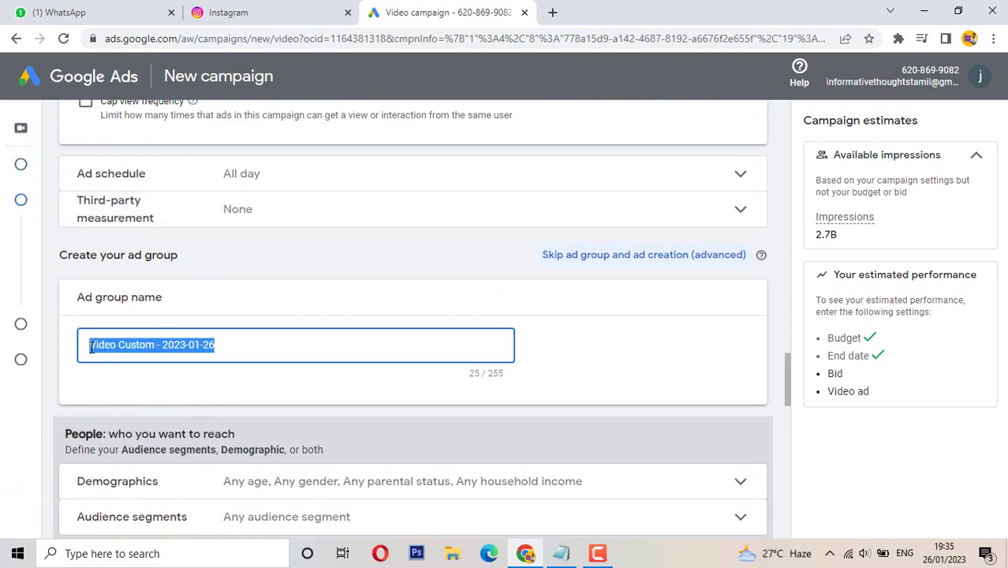
key(BackSpace)
text(te)
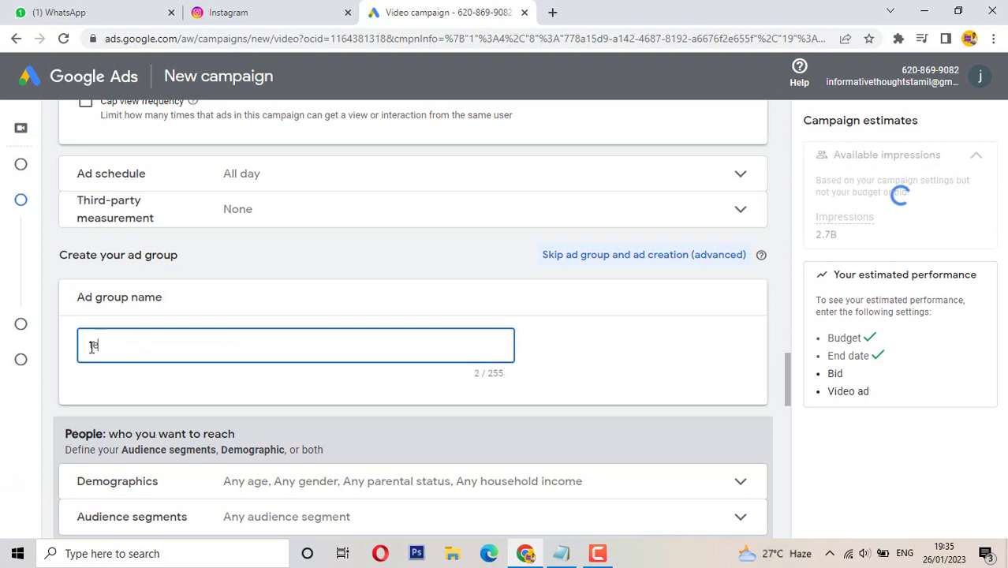
text(ch jana)
click(418, 258)
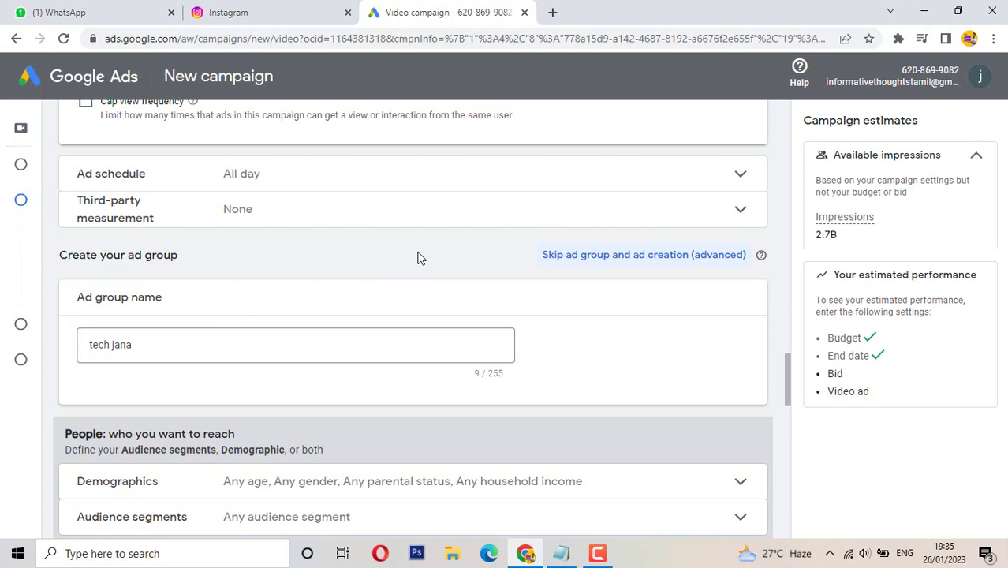
- Expand the Demographics targeting, review the gender, age, parental status and household income options, and collapse it again
scroll(449, 285, up, 1)
scroll(727, 308, down, 2)
scroll(706, 272, up, 1)
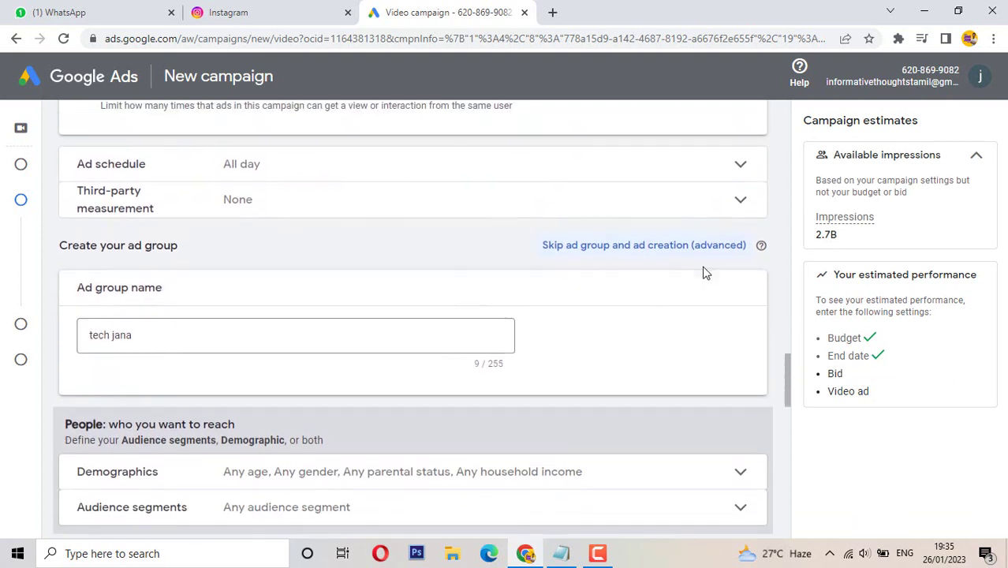
scroll(732, 334, down, 2)
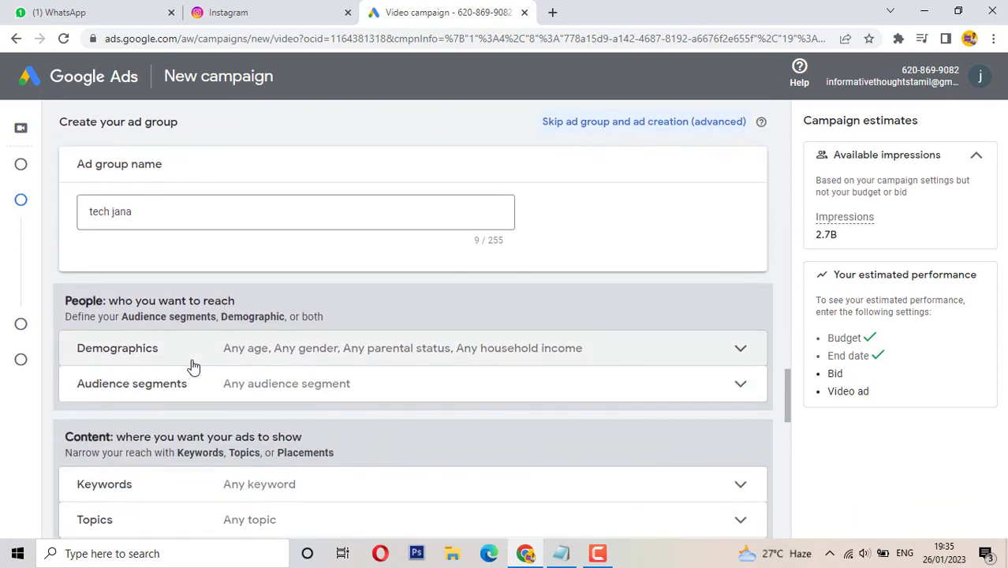
click(192, 363)
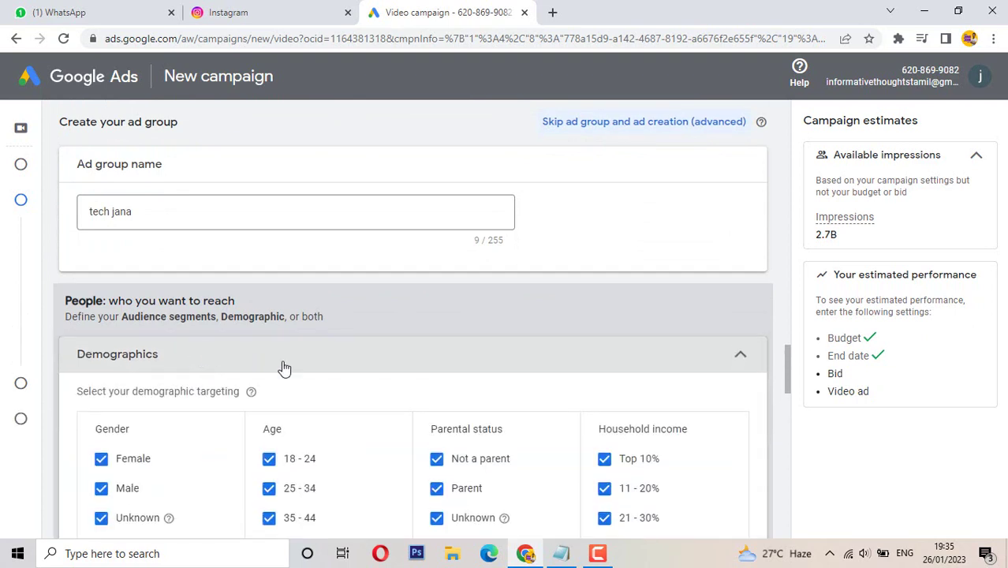
scroll(284, 369, down, 1)
scroll(284, 369, down, 1)
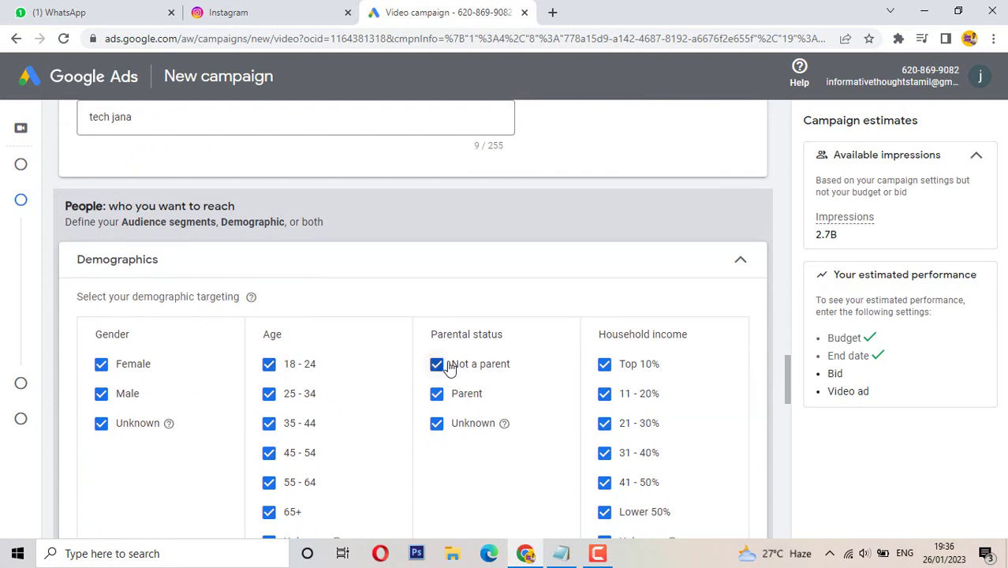
scroll(686, 333, down, 1)
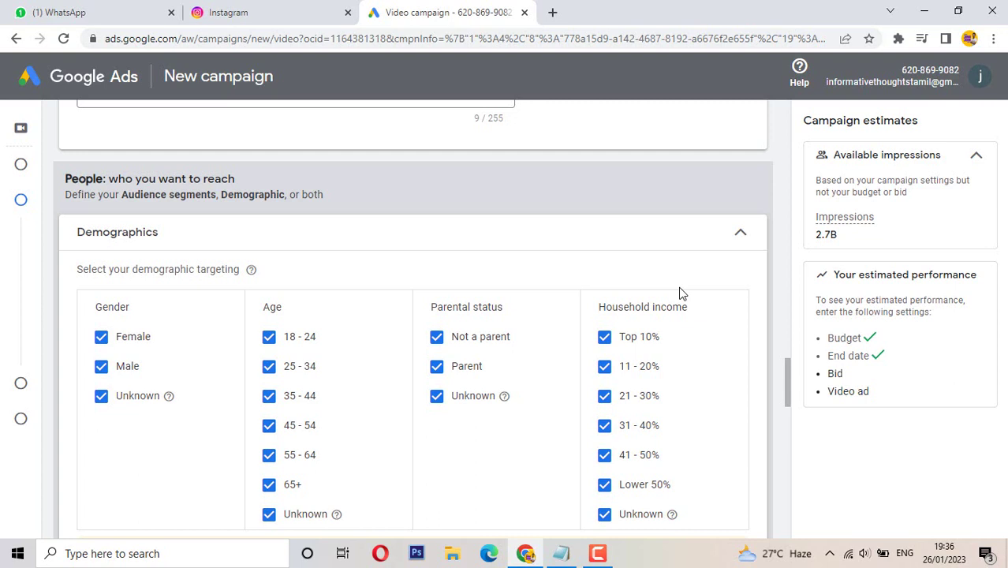
click(667, 247)
- Browse the Affinity audience segments for interests and habits, add Technology as a targeted segment, and collapse the Audience segments settings
scroll(388, 247, down, 1)
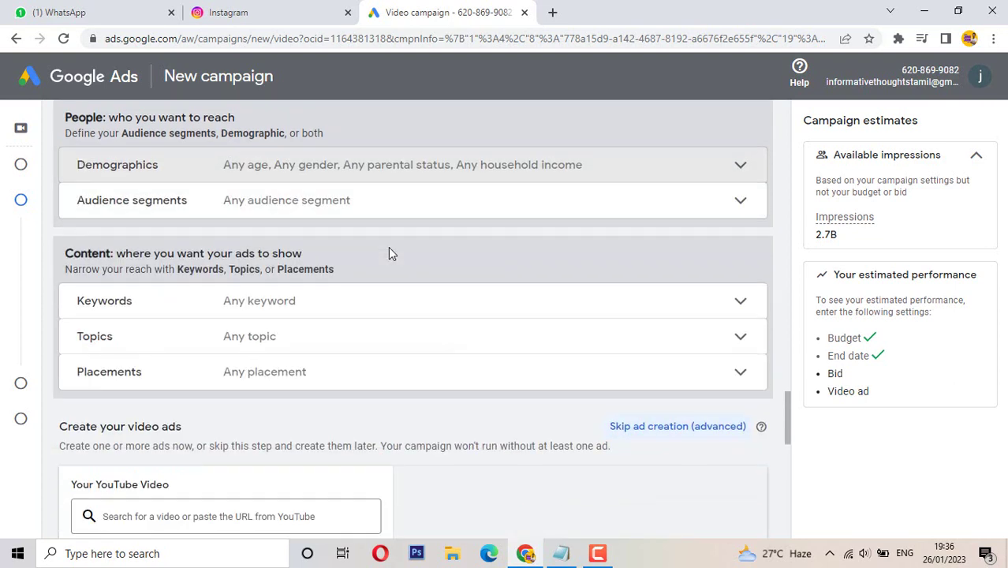
click(331, 222)
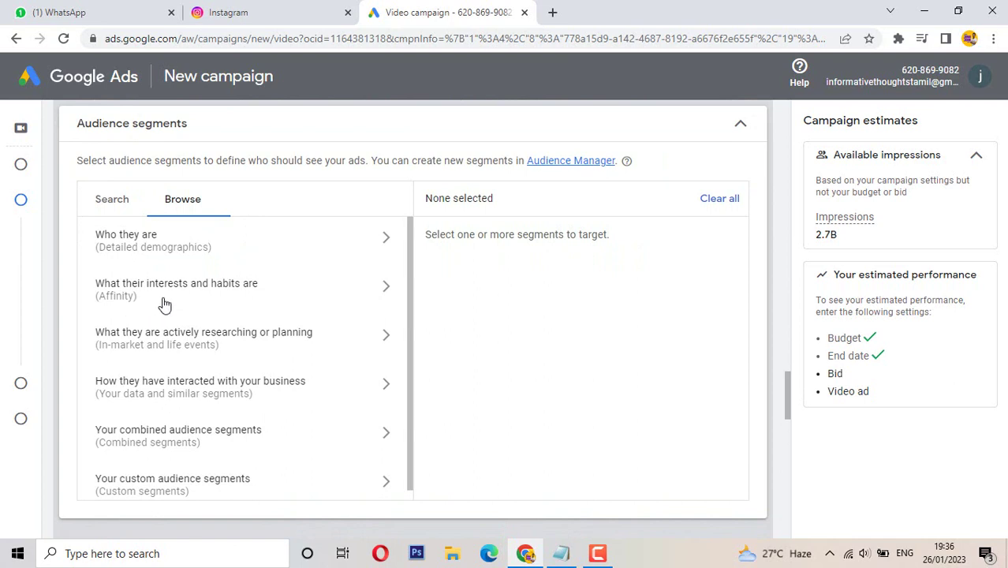
click(218, 297)
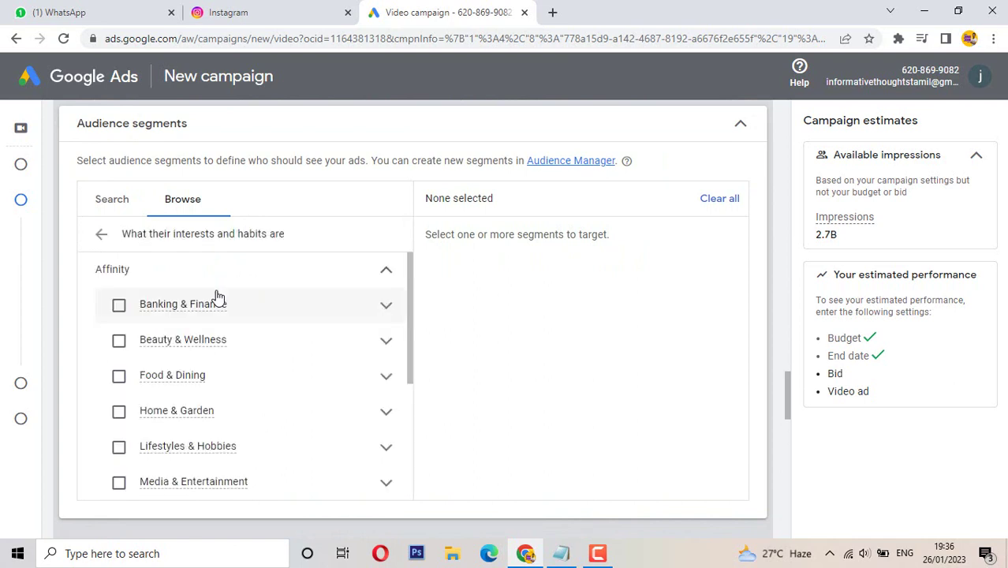
scroll(259, 347, down, 4)
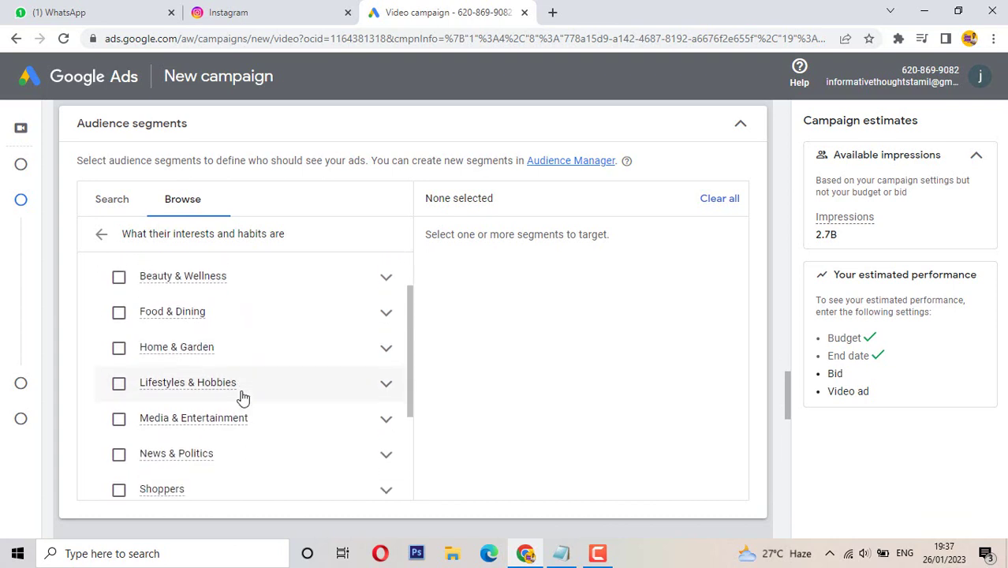
scroll(243, 398, up, 1)
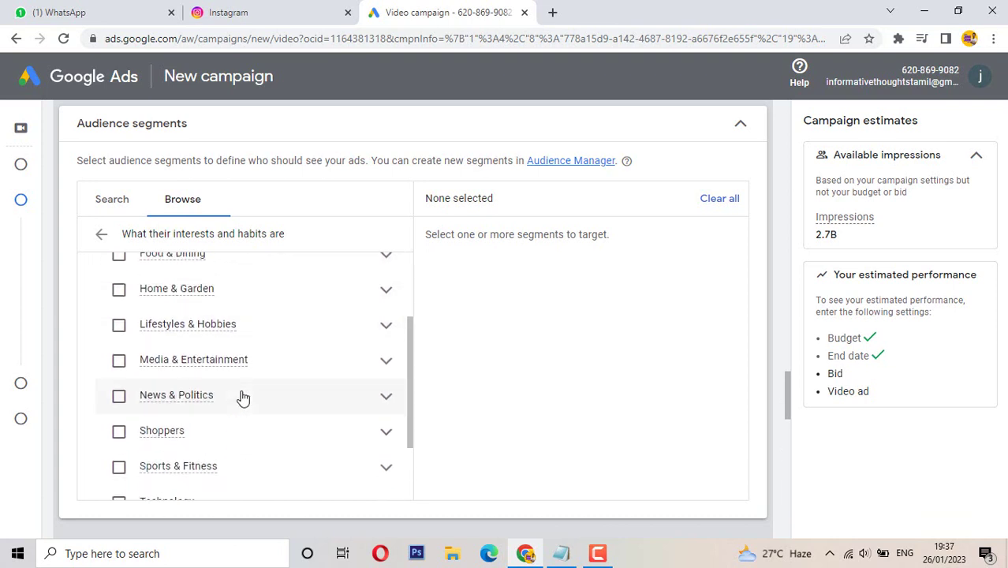
scroll(243, 398, down, 2)
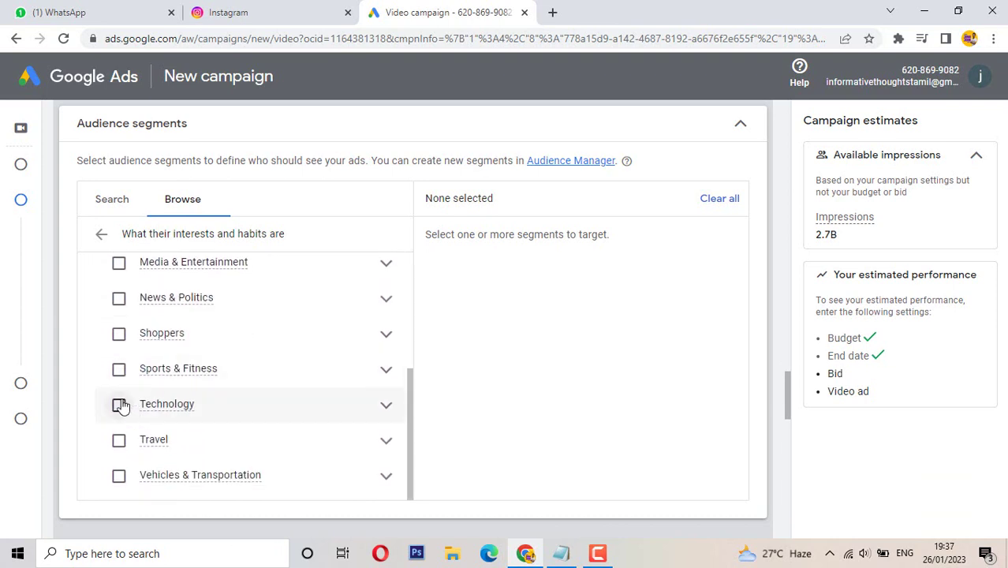
click(191, 405)
scroll(214, 373, up, 4)
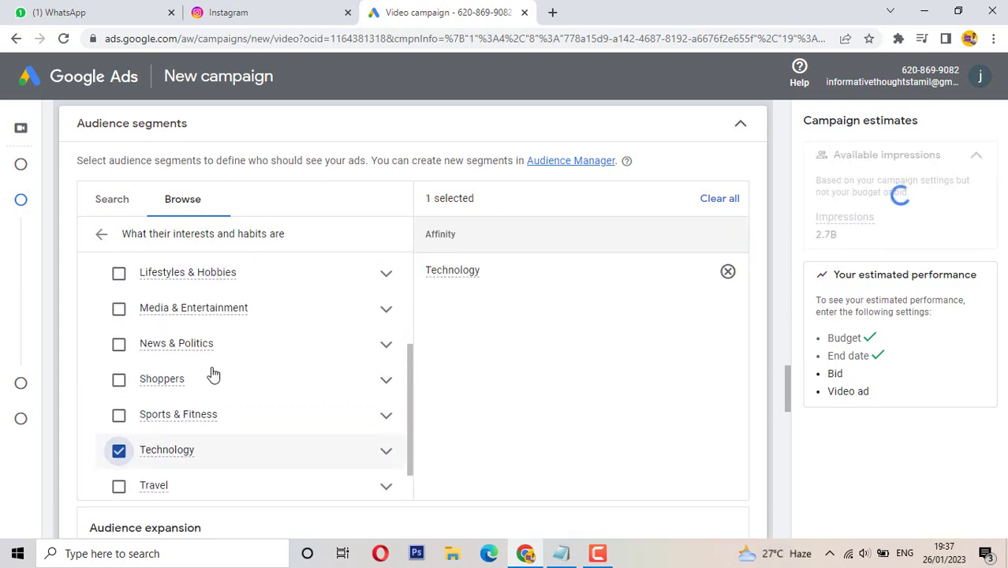
scroll(241, 371, up, 2)
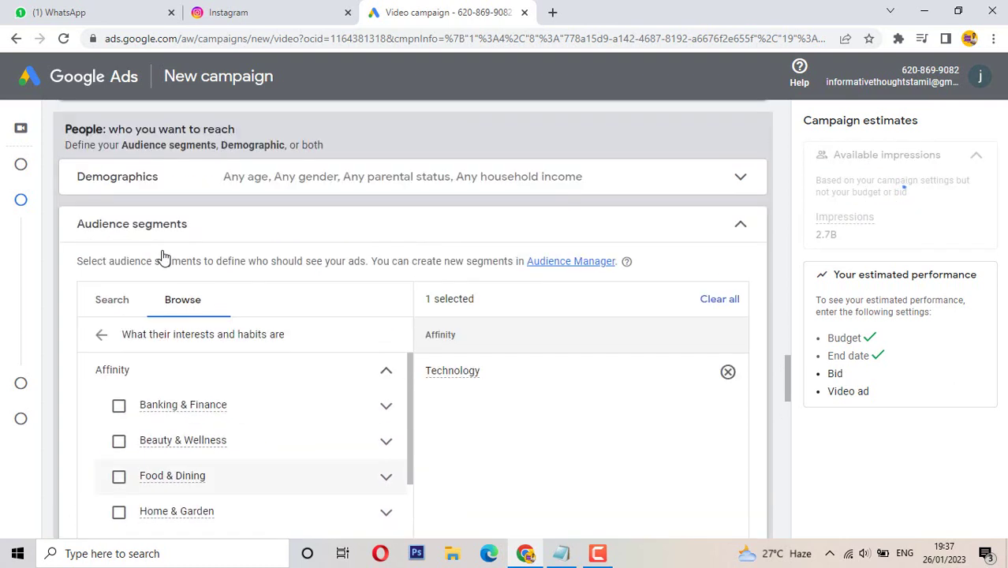
scroll(283, 455, down, 3)
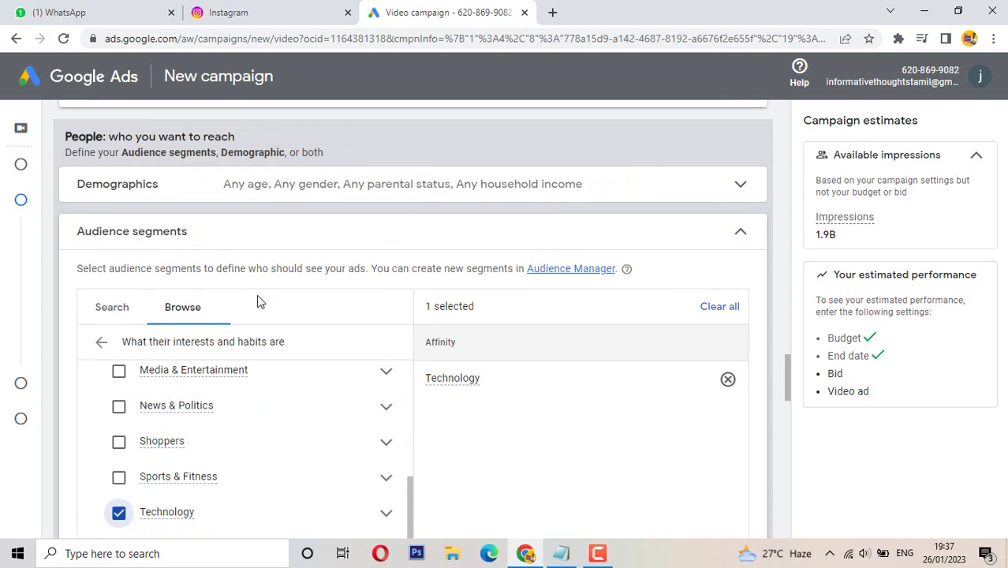
scroll(466, 299, down, 4)
scroll(529, 174, up, 3)
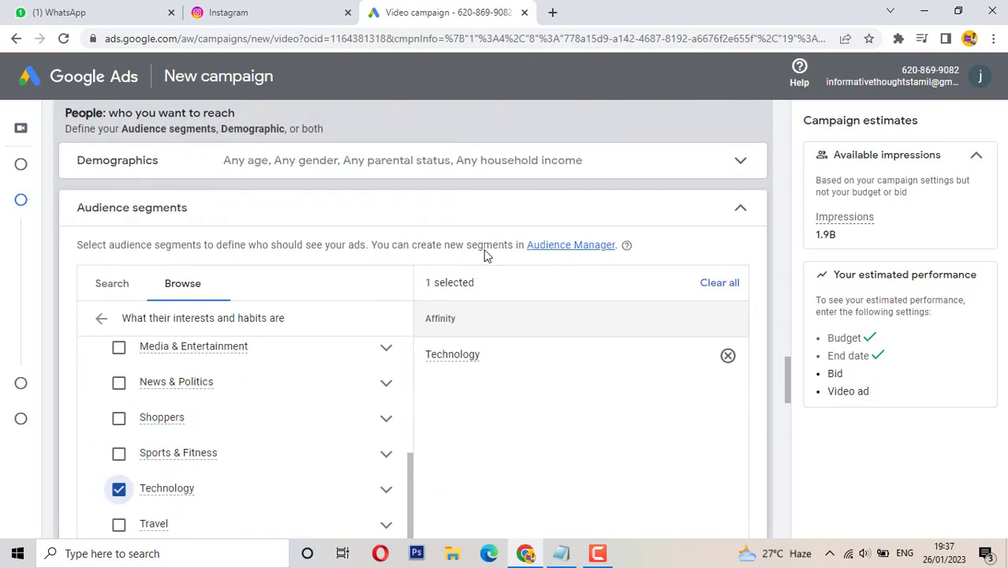
click(435, 306)
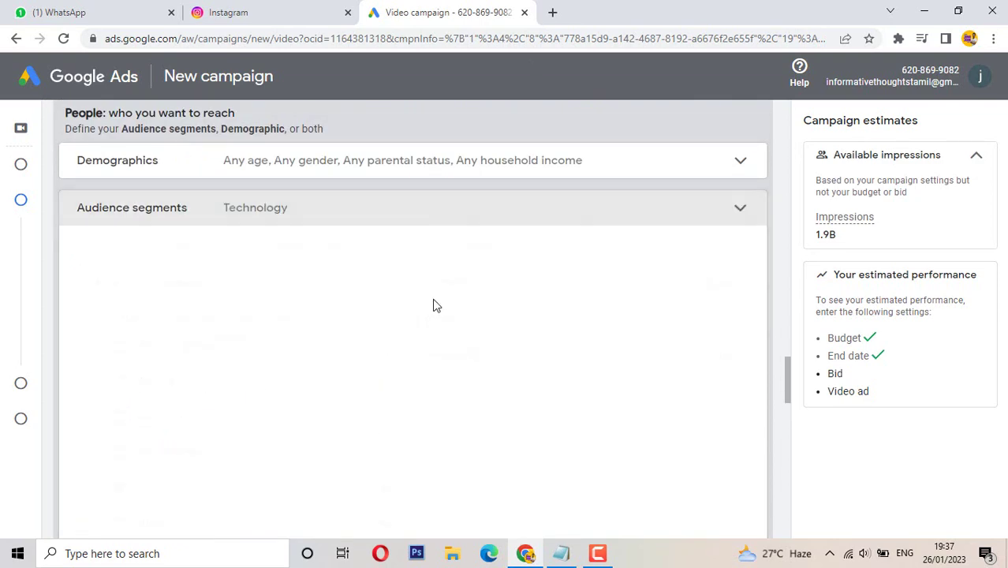
- Expand the Keywords targeting and get keyword ideas for the product or service "youtube"
scroll(316, 252, down, 2)
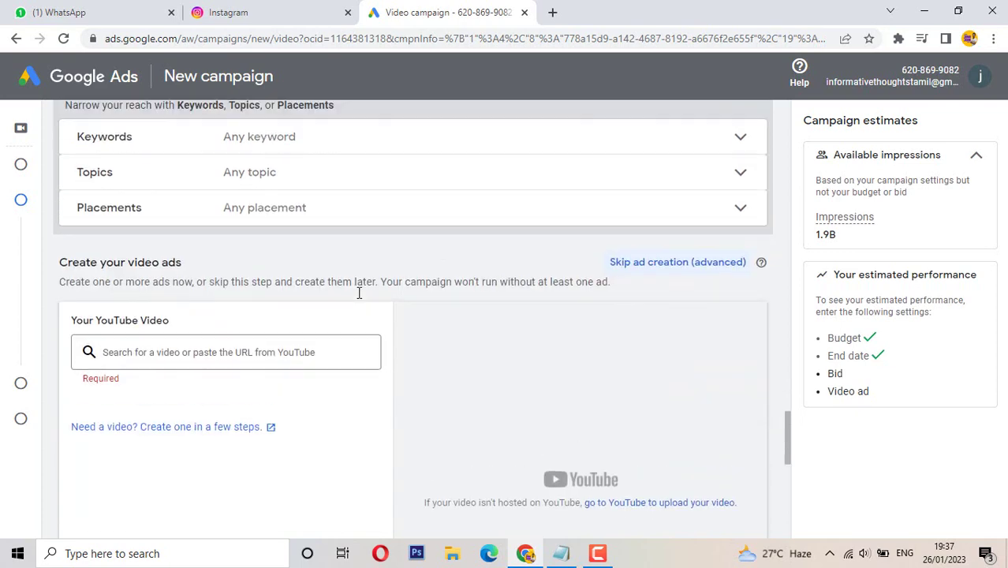
scroll(360, 288, up, 1)
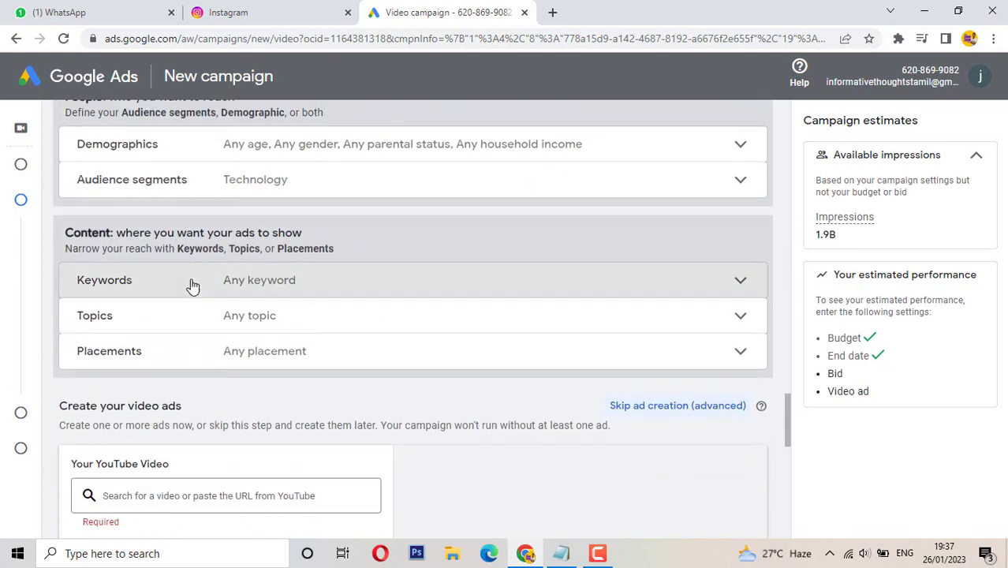
click(194, 285)
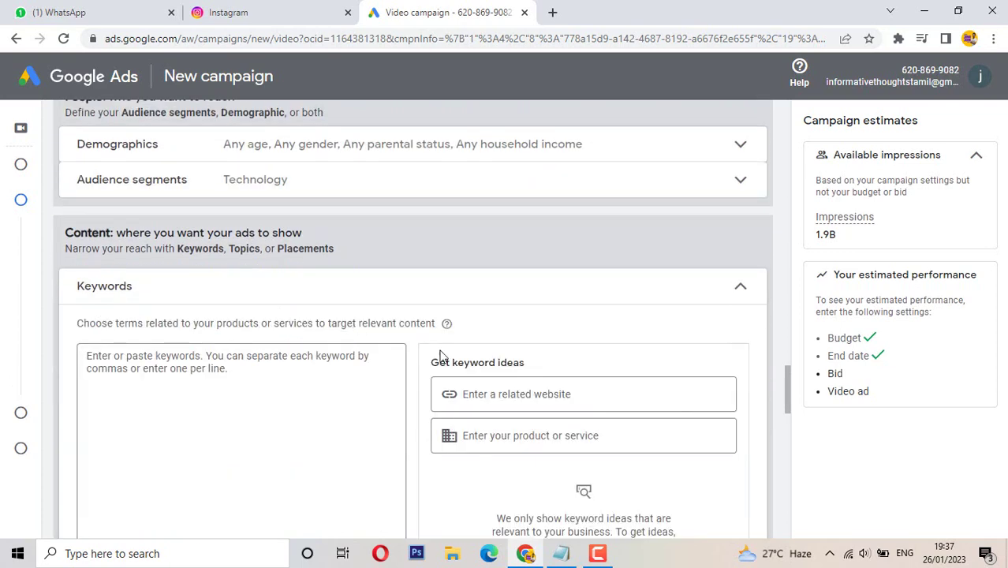
scroll(439, 360, down, 2)
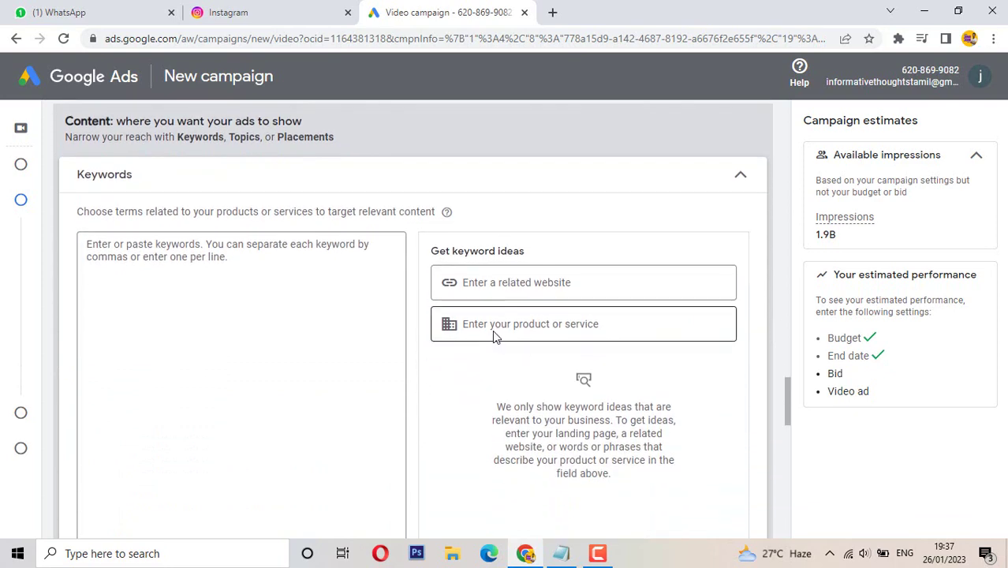
click(518, 329)
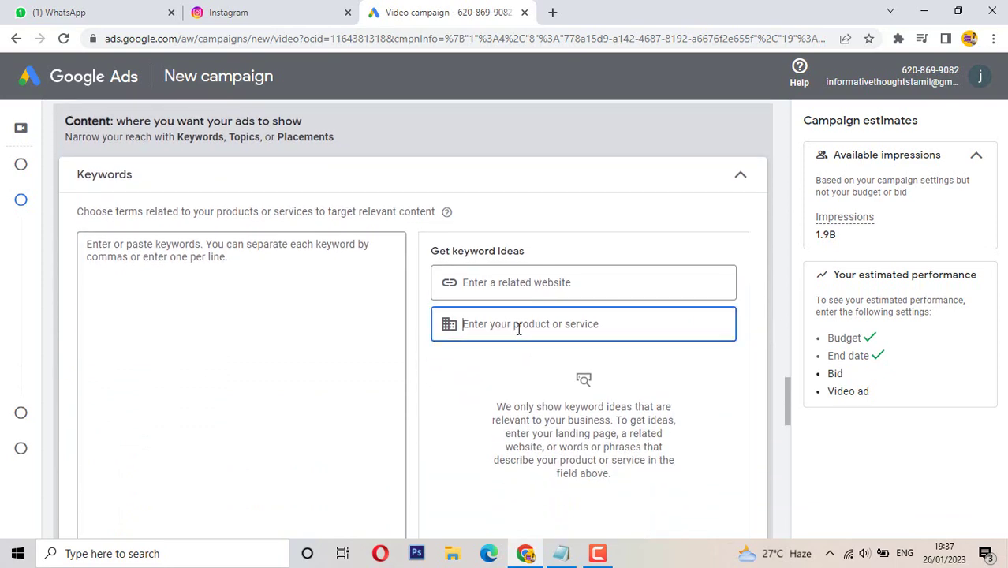
text(youtube)
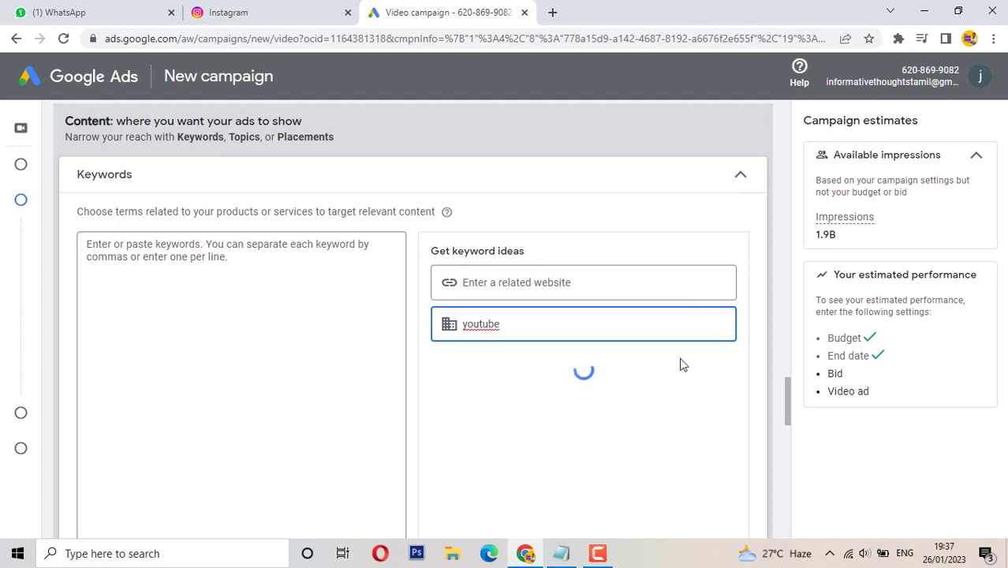
scroll(475, 277, down, 1)
scroll(505, 373, up, 1)
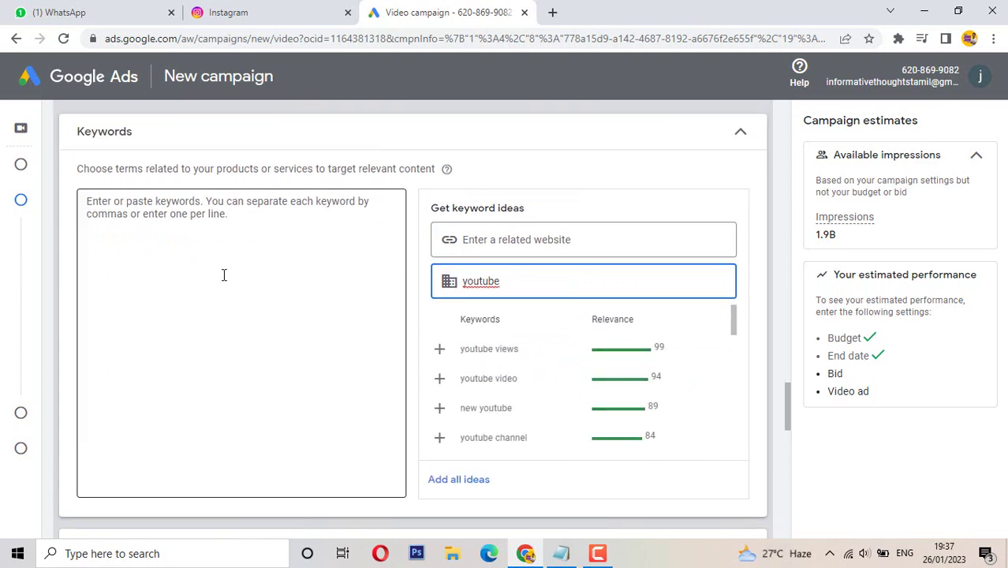
- Add all the suggested keyword ideas to the ad group's keyword list and look over the list
click(461, 493)
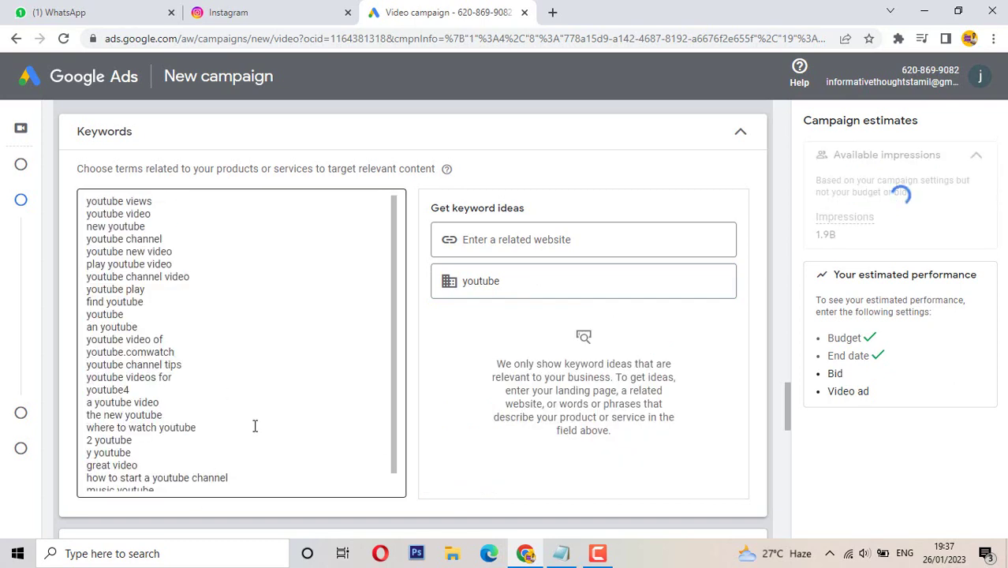
scroll(254, 426, down, 1)
scroll(265, 418, up, 1)
scroll(321, 386, up, 2)
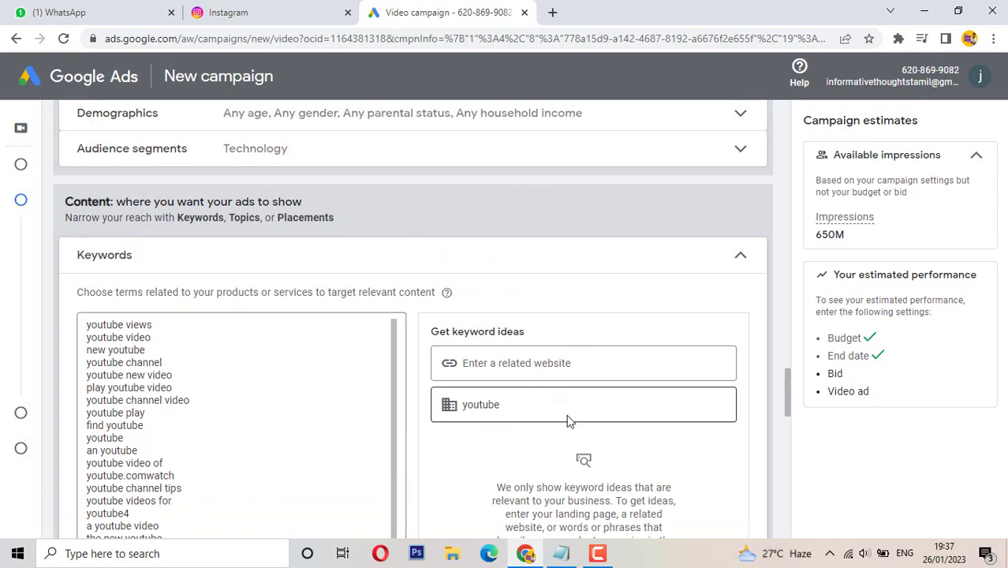
- Look over the keyword list, expand the Topics targeting to view its categories, and collapse it again
scroll(570, 422, down, 3)
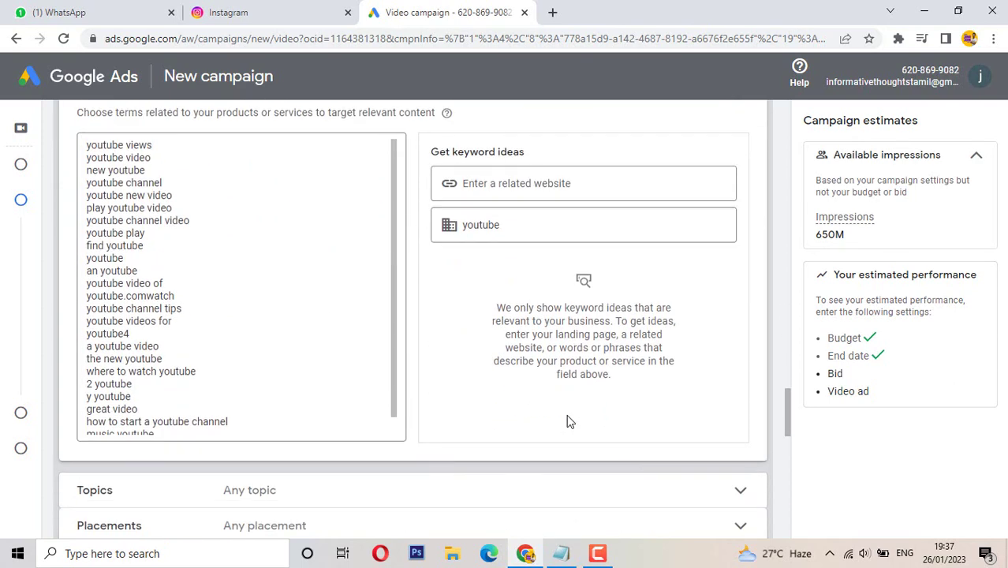
scroll(570, 422, down, 1)
scroll(371, 387, up, 4)
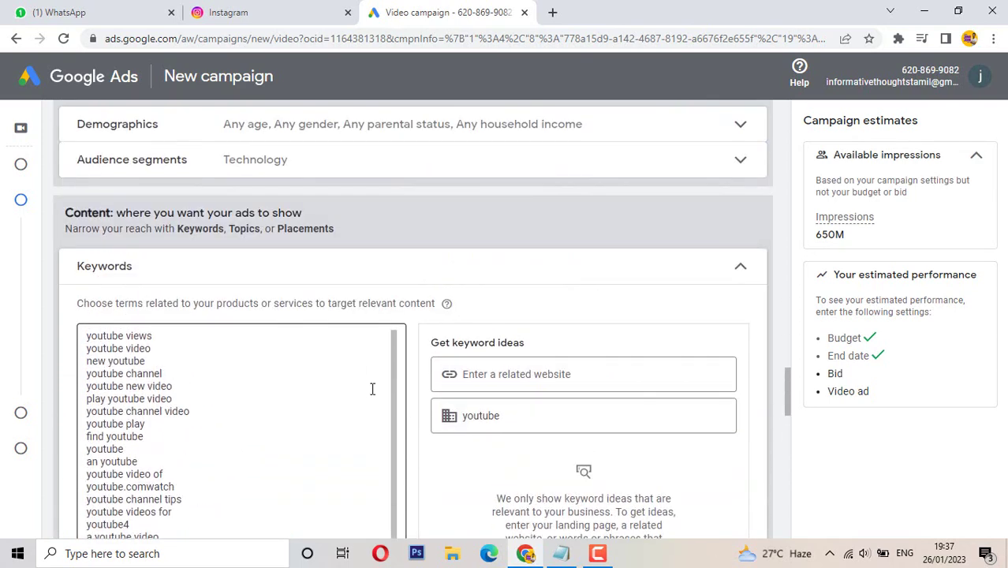
scroll(372, 389, down, 1)
scroll(372, 389, down, 2)
scroll(414, 403, down, 3)
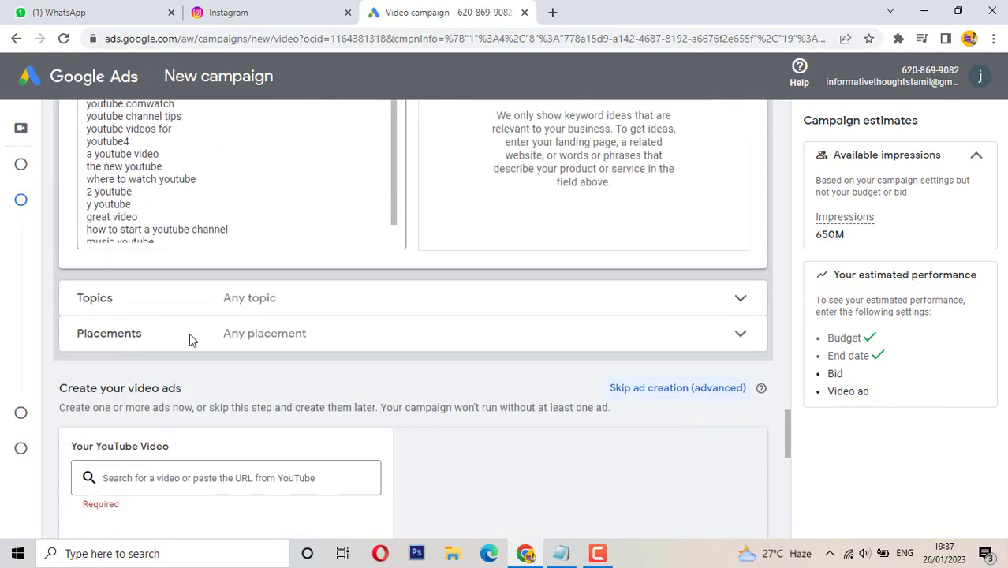
click(225, 298)
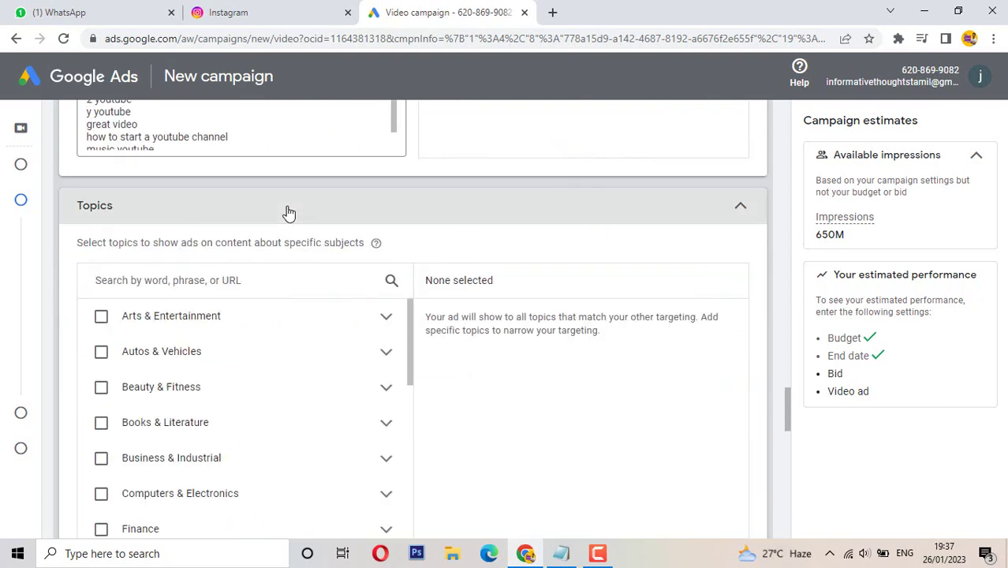
click(286, 212)
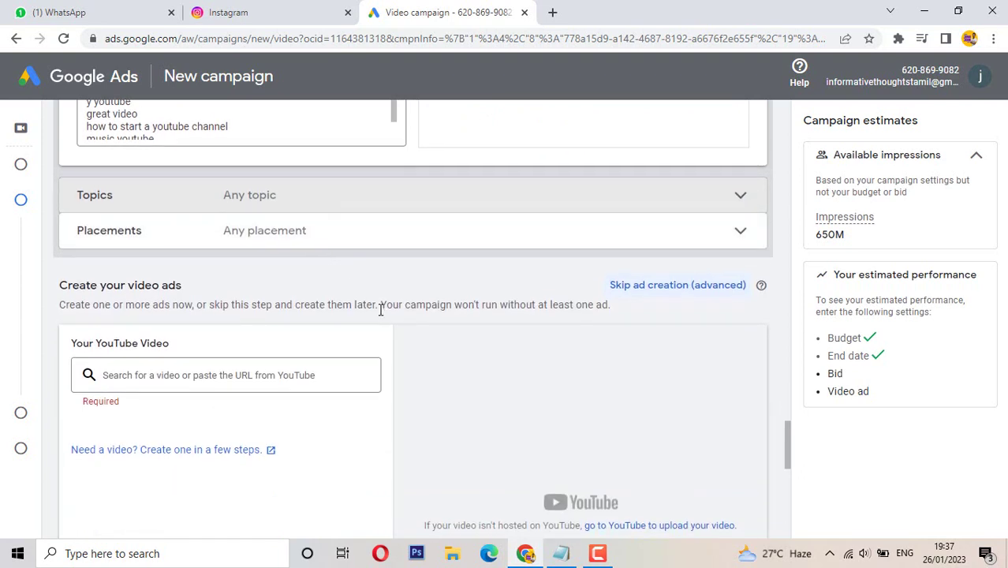
- Search for the YouTube channel's videos by channel name and choose the "How to Delete Instagram Account" video for the ad
scroll(344, 286, down, 1)
scroll(344, 285, up, 1)
scroll(189, 330, down, 2)
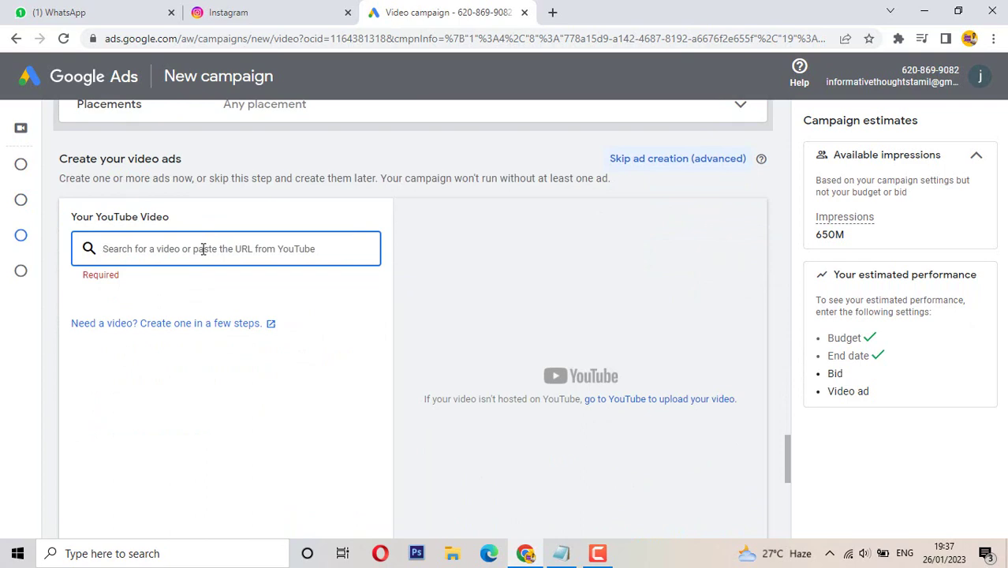
text(t)
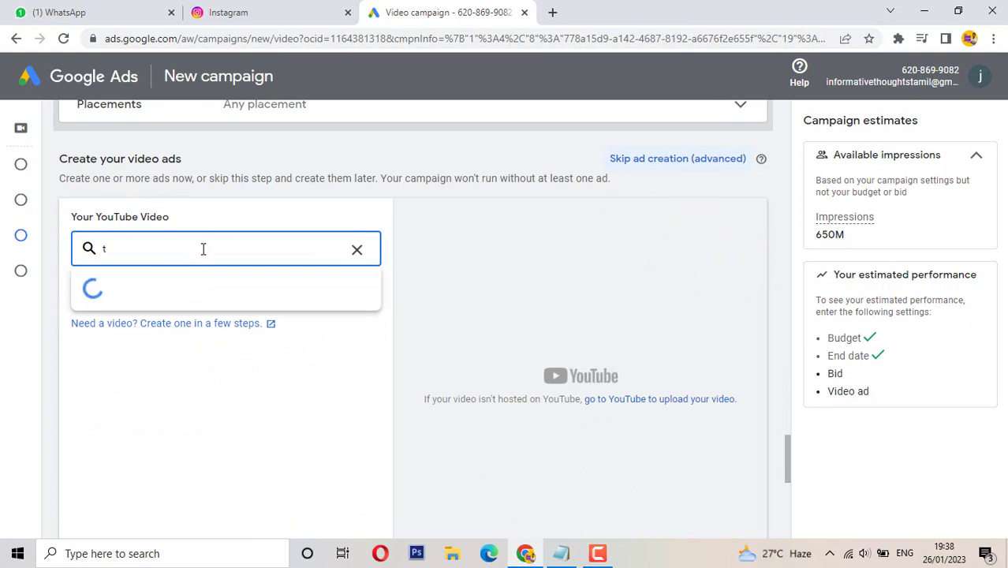
text(ech with jana john)
scroll(248, 360, down, 3)
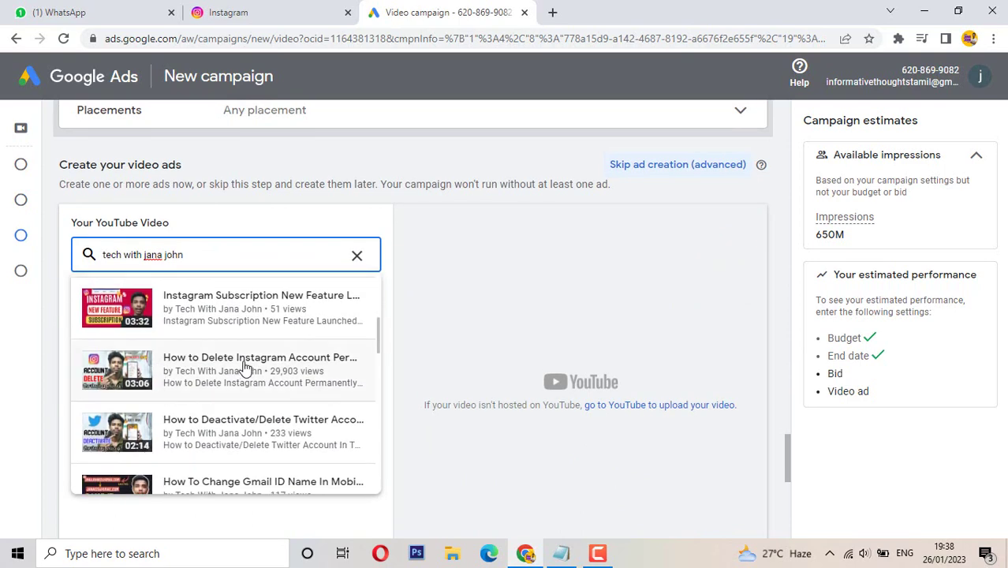
click(374, 360)
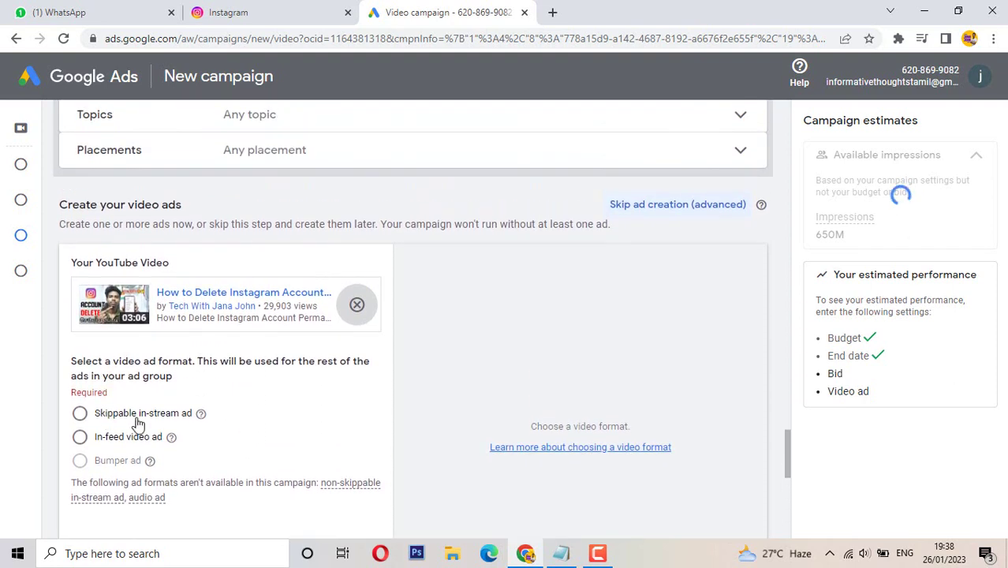
- Select the skippable in-stream ad format for the video and review its mobile preview
click(138, 425)
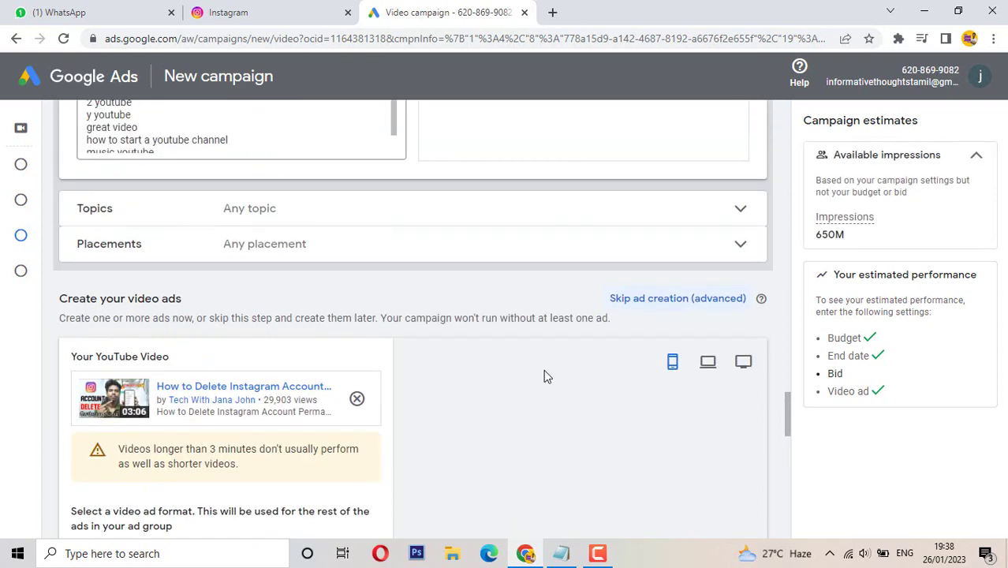
scroll(544, 377, down, 1)
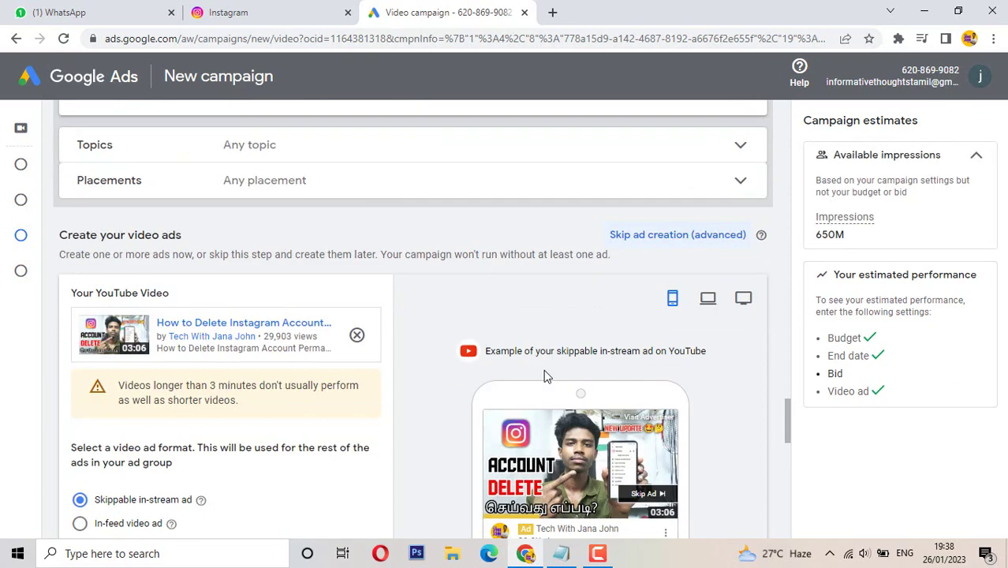
scroll(544, 377, down, 1)
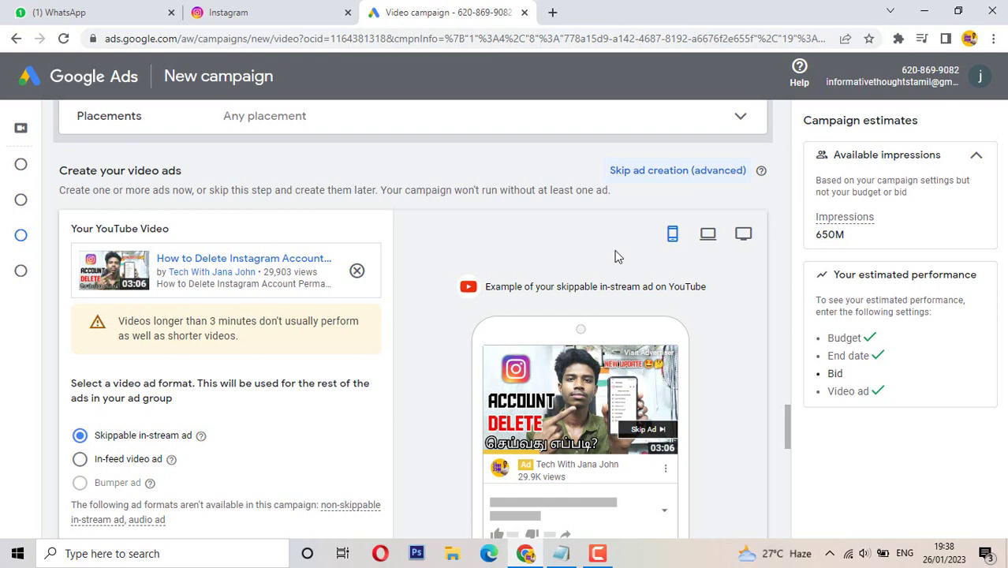
scroll(575, 282, down, 2)
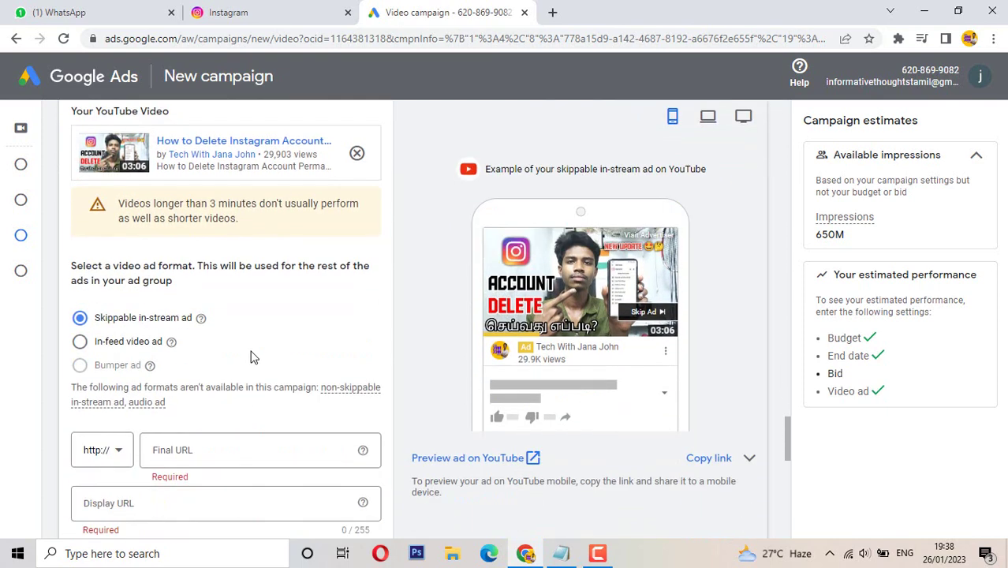
- Set the video ad format to In-feed video ad and review its previews and required fields
click(142, 344)
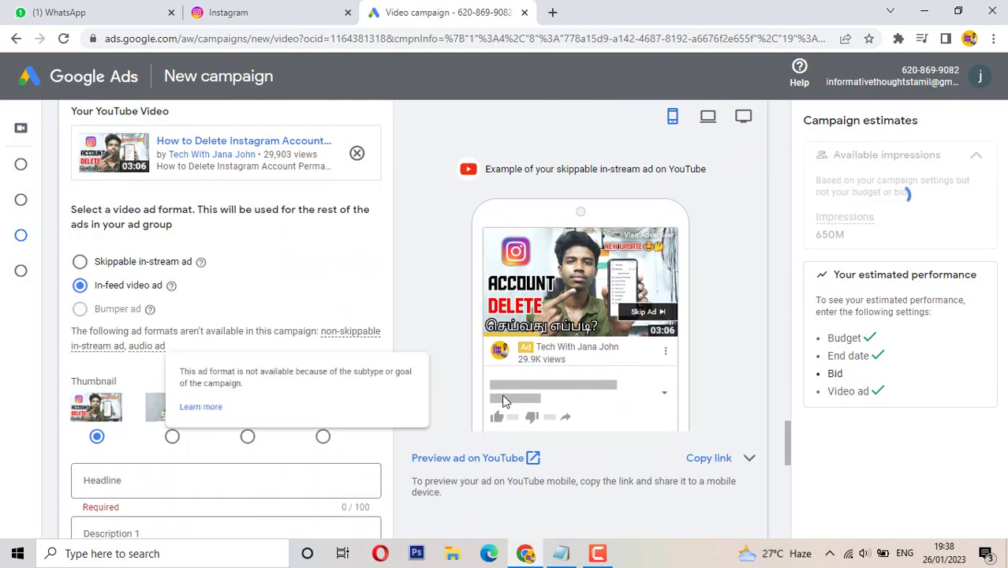
scroll(466, 328, up, 2)
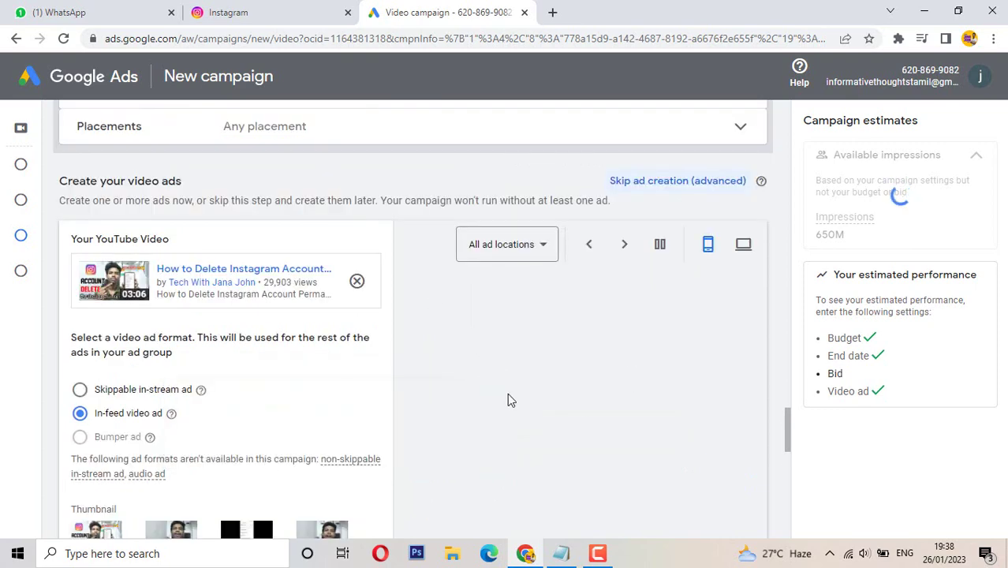
scroll(508, 400, down, 2)
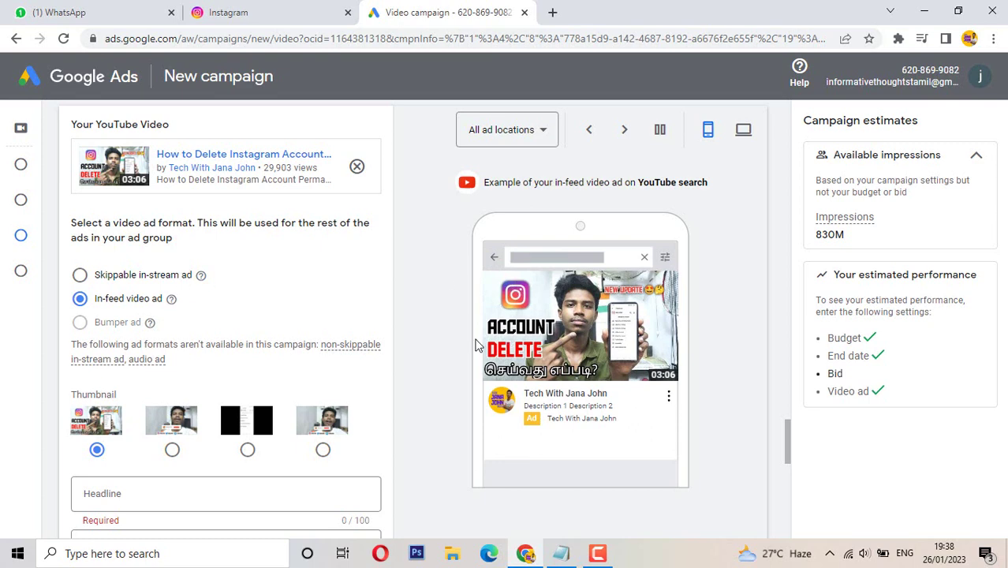
scroll(449, 391, down, 1)
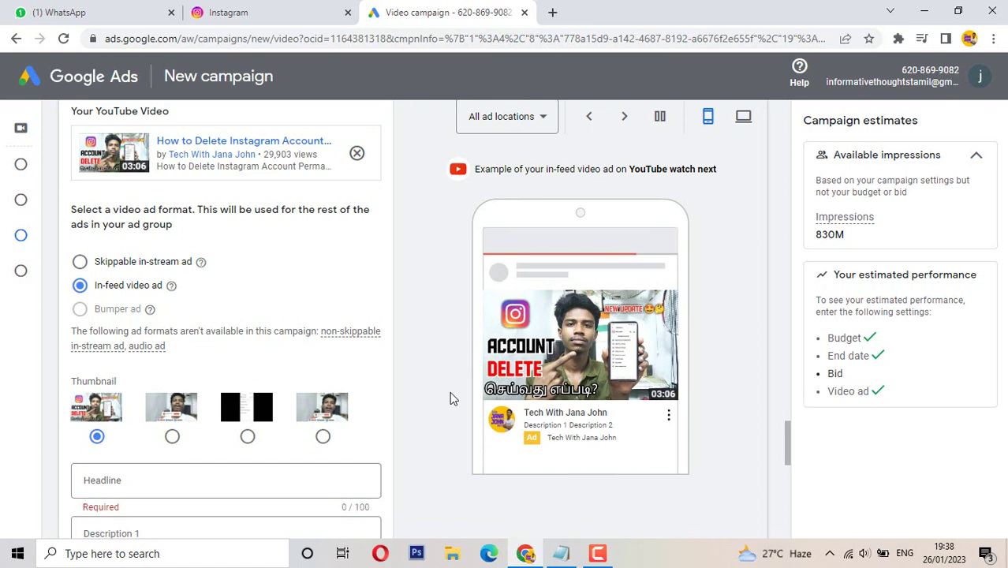
scroll(438, 418, down, 3)
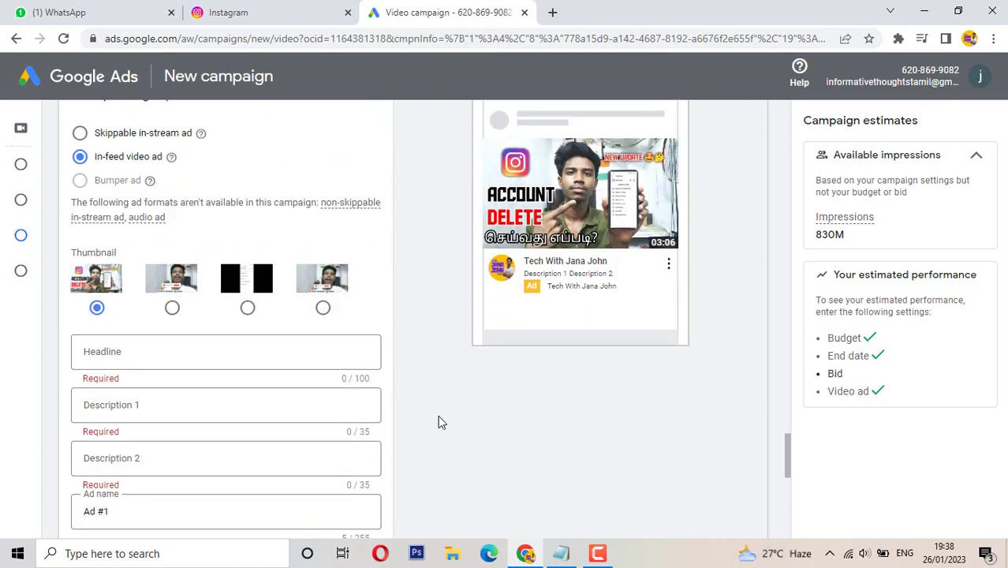
scroll(410, 414, up, 1)
- Fill in the ad text with headline "hii", description 1 "jjh" and description 2 "jljl"
click(230, 438)
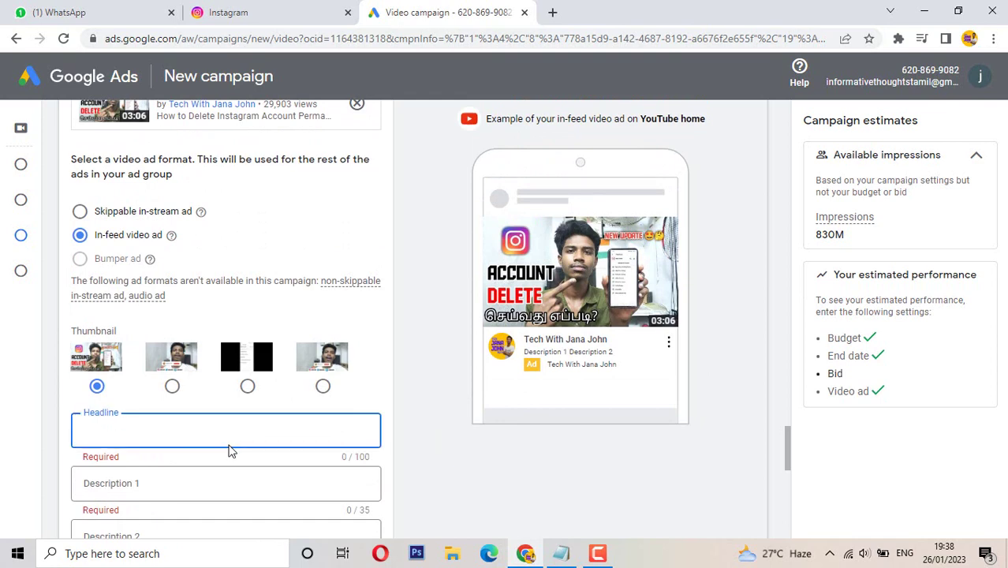
text(hii)
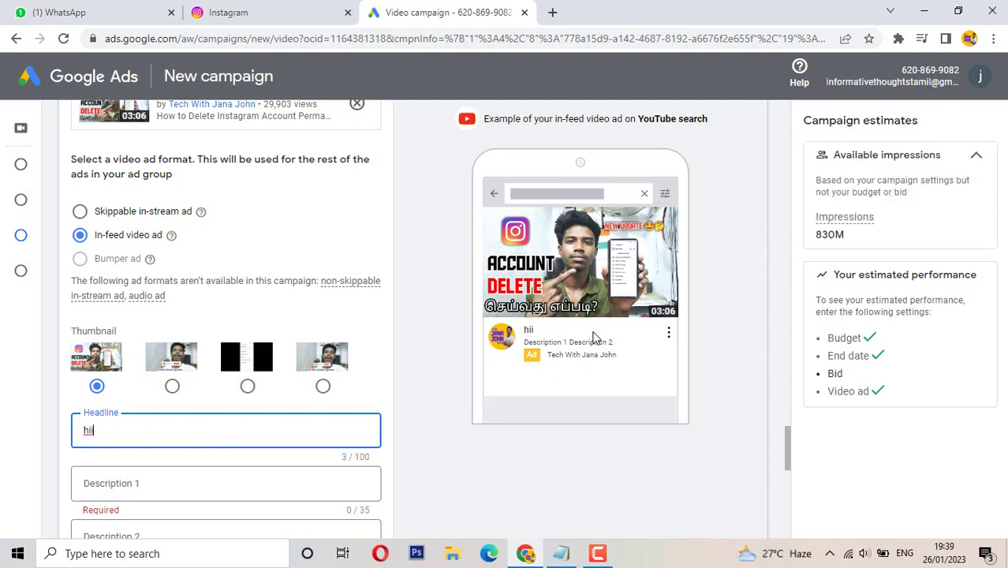
scroll(206, 480, down, 1)
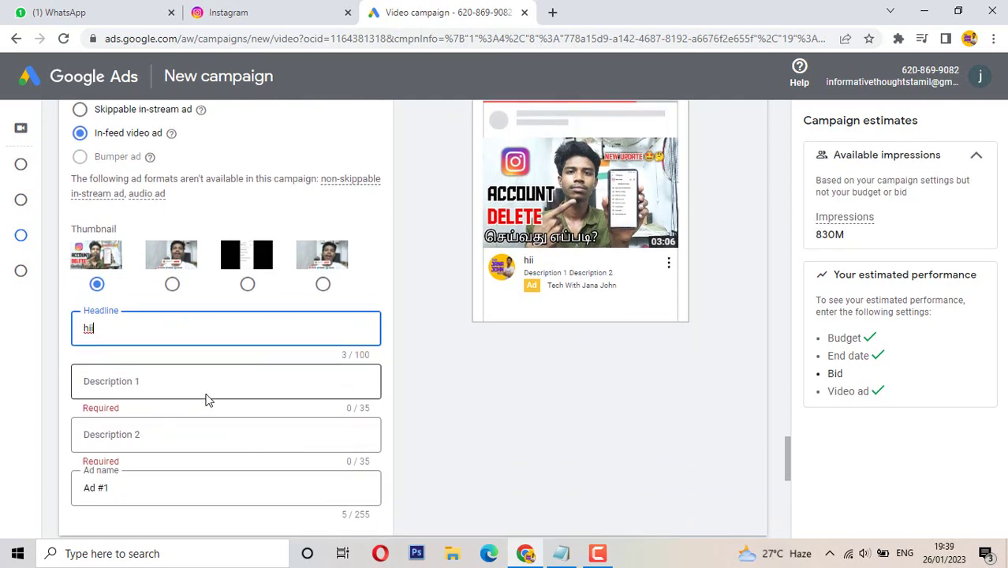
click(212, 369)
text(jjh)
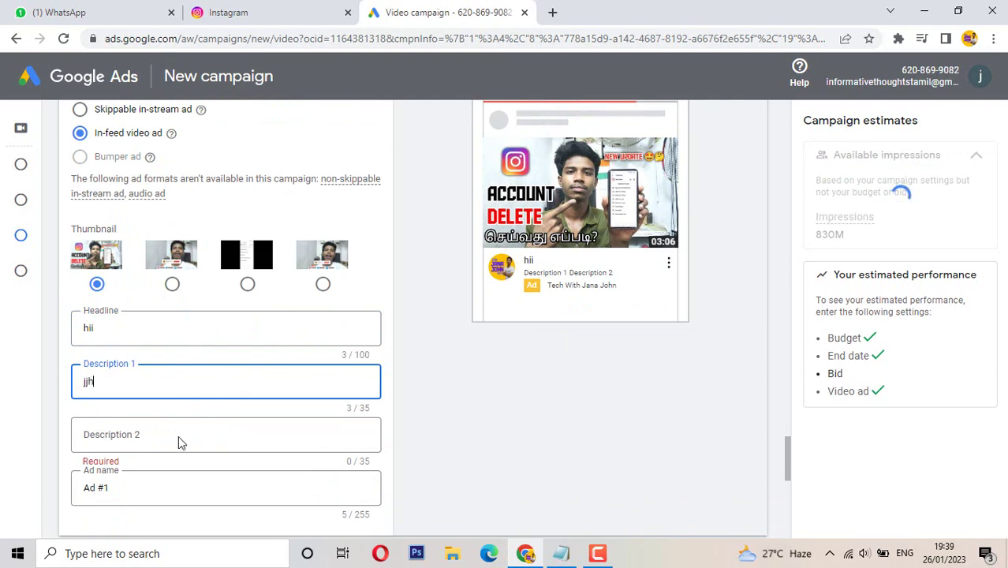
click(180, 437)
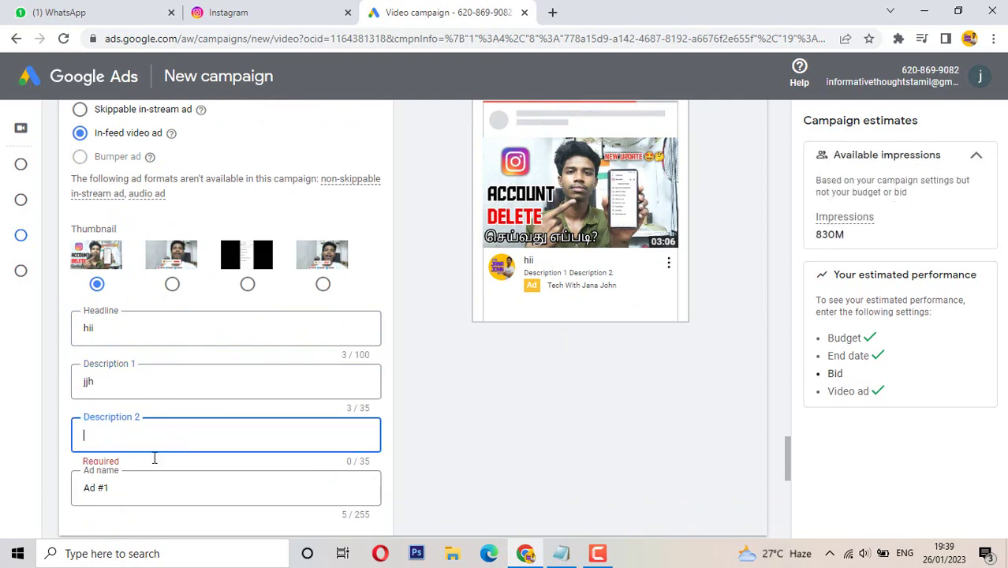
text(jjjl)
scroll(293, 378, up, 1)
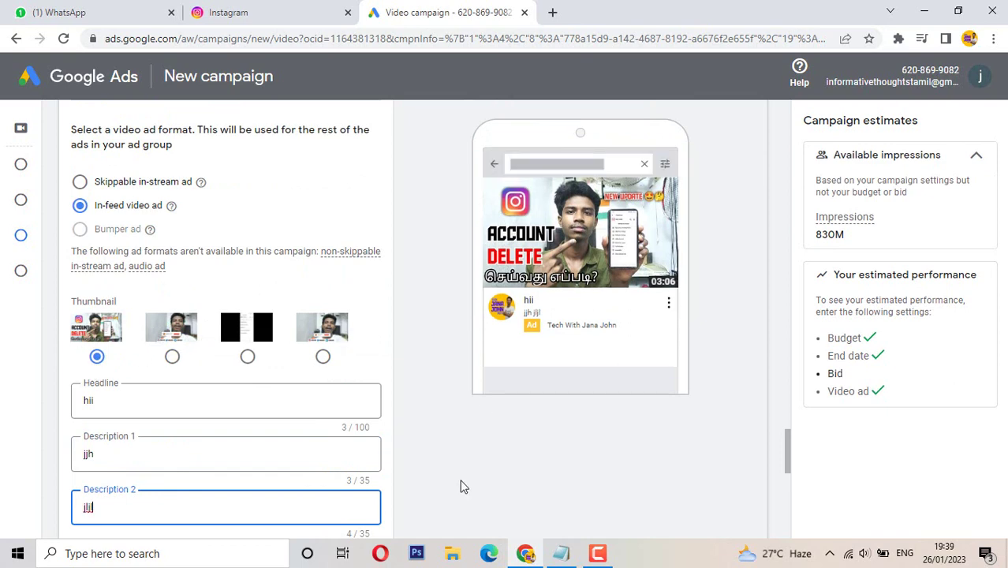
- Set the ad group's maximum CPV bid to ₹1.00
scroll(461, 485, down, 3)
scroll(291, 350, down, 2)
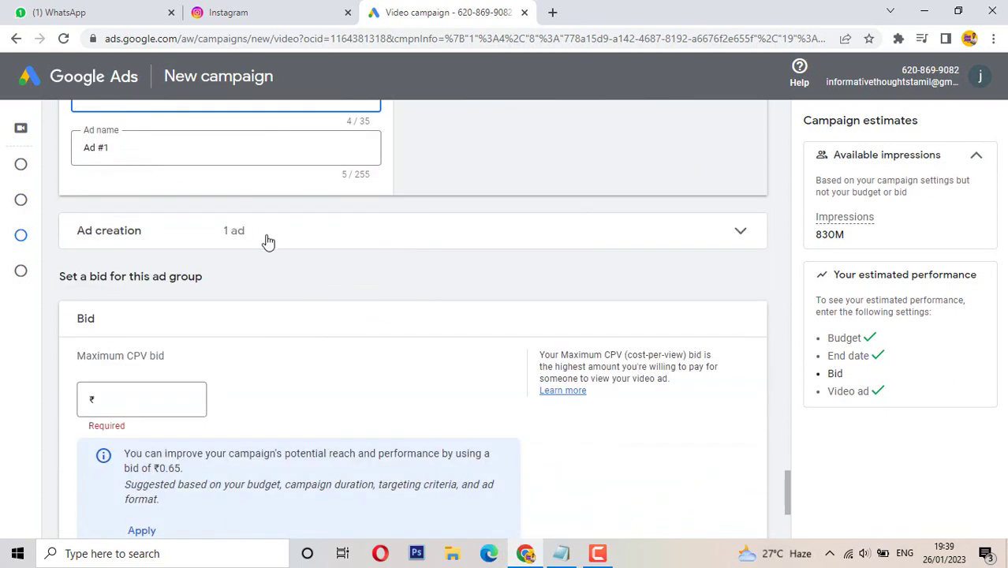
scroll(237, 264, down, 1)
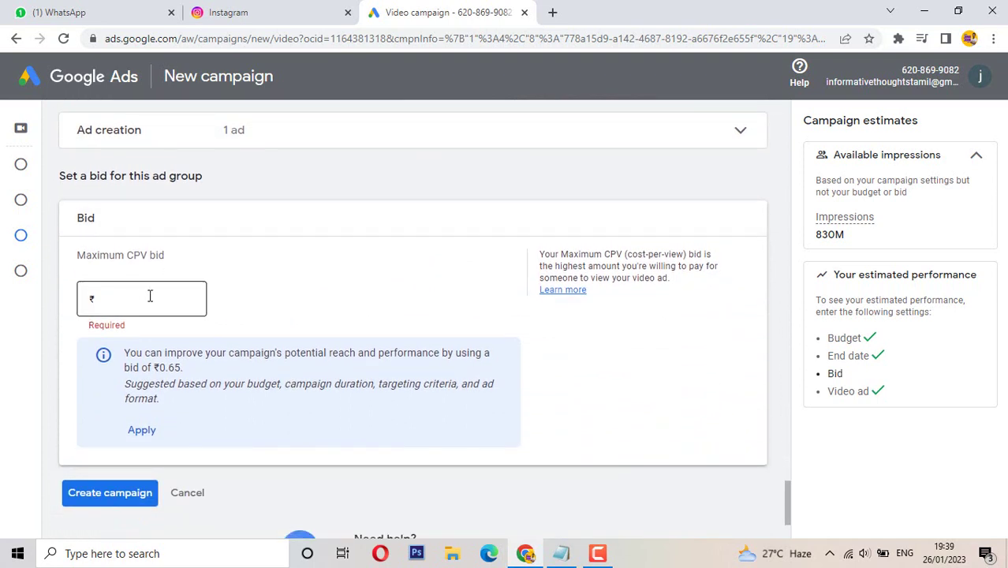
click(150, 296)
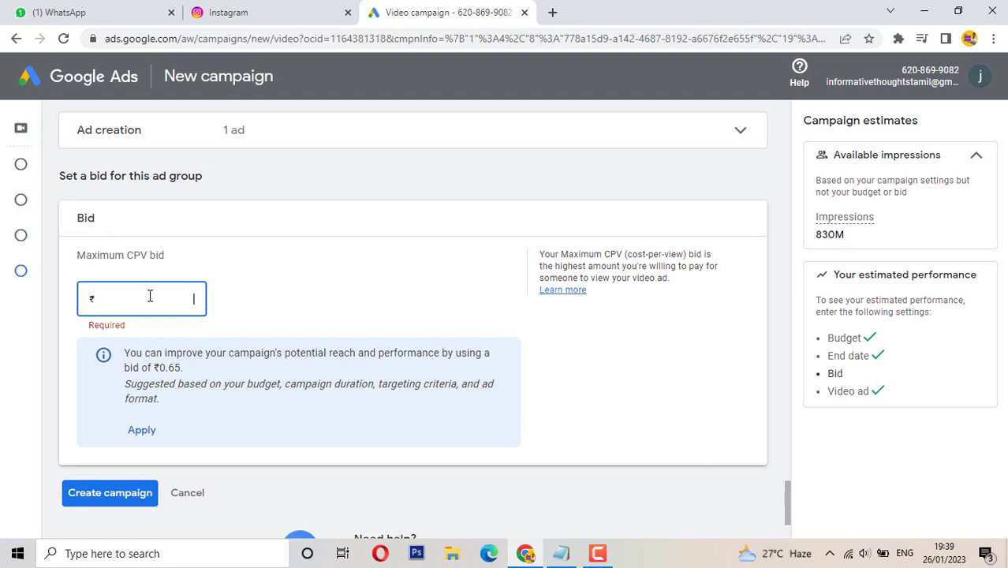
text(1.00)
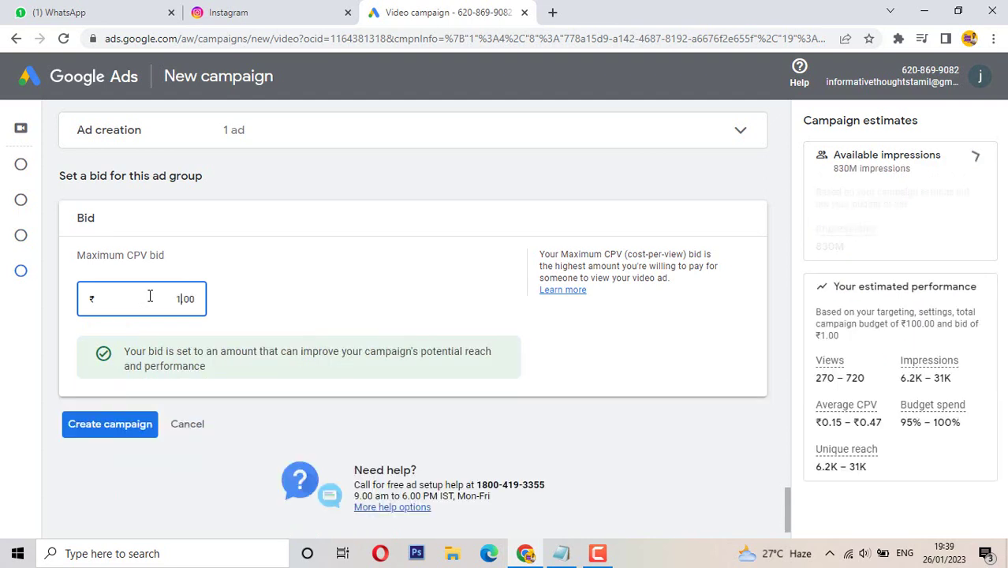
- Replace the maximum CPV bid with ₹0.10
key(BackSpace)
key(BackSpace)
key(BackSpace)
key(BackSpace)
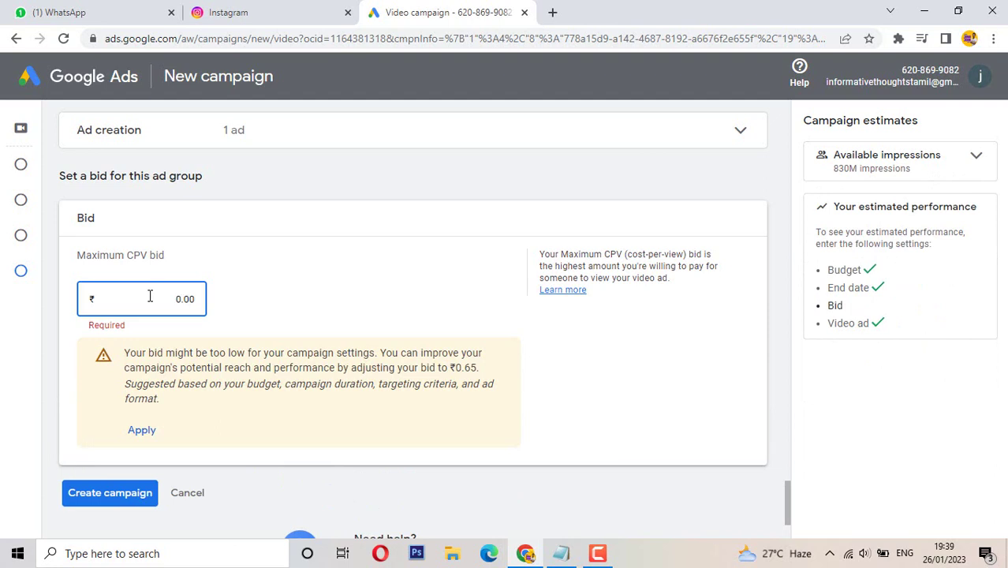
text(0.10)
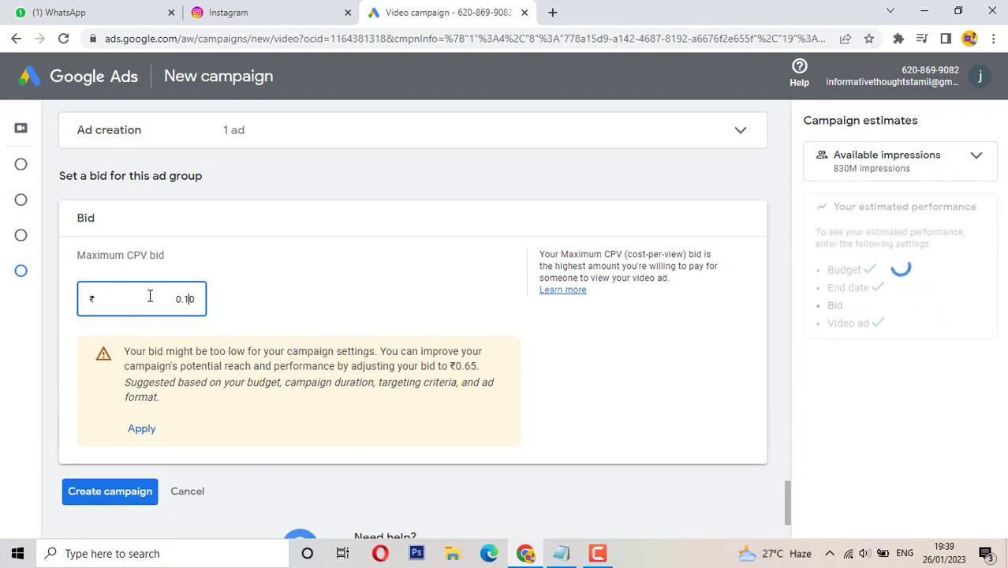
click(256, 312)
- Review the bid recommendation and estimated performance, and look back over the video ad's format and preview
scroll(374, 370, down, 1)
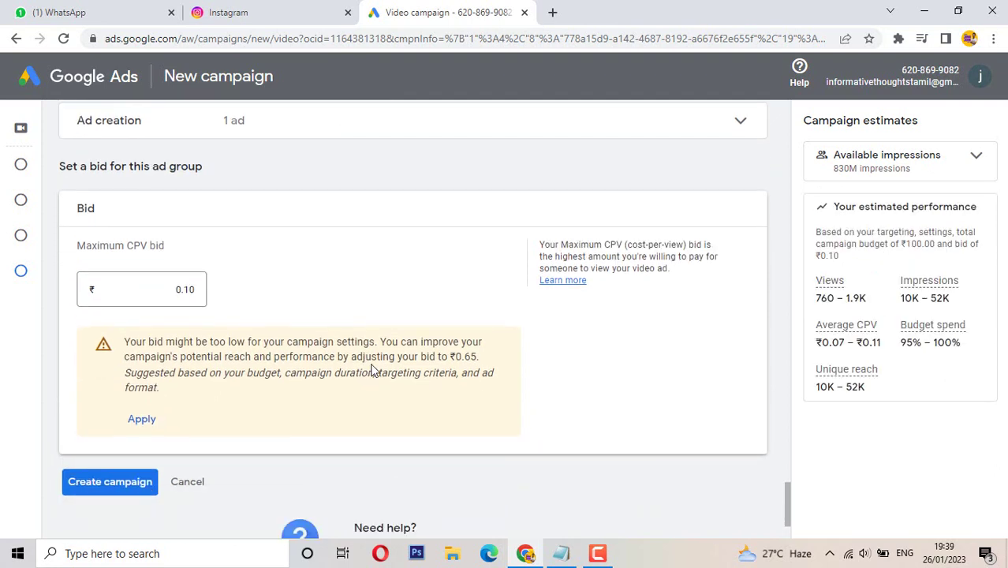
scroll(471, 322, up, 2)
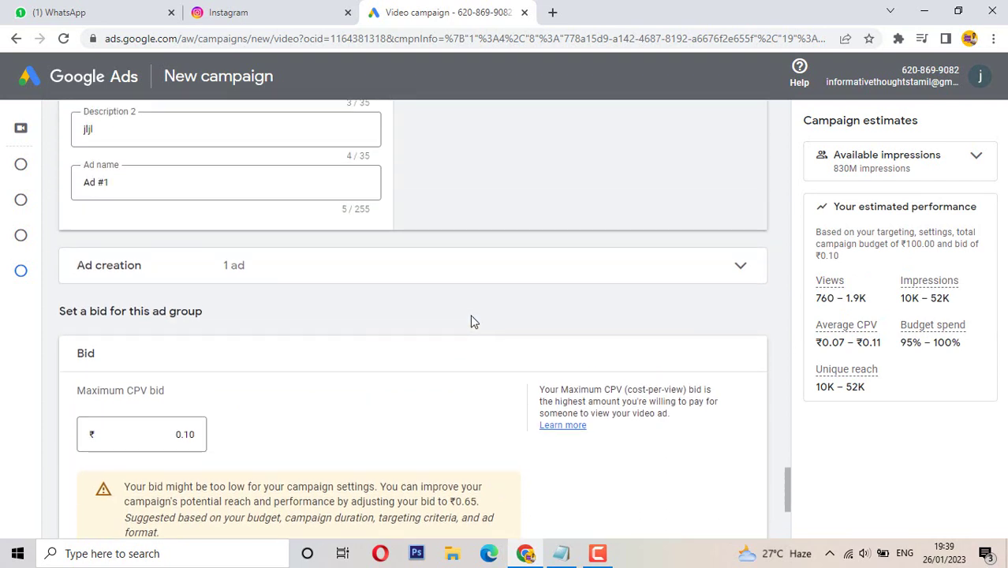
scroll(472, 322, down, 2)
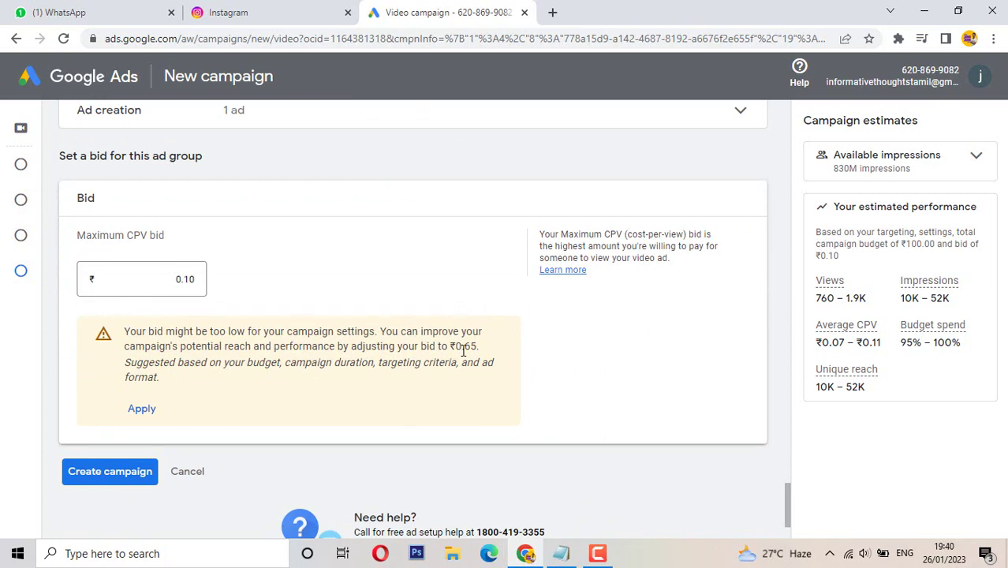
scroll(463, 350, up, 1)
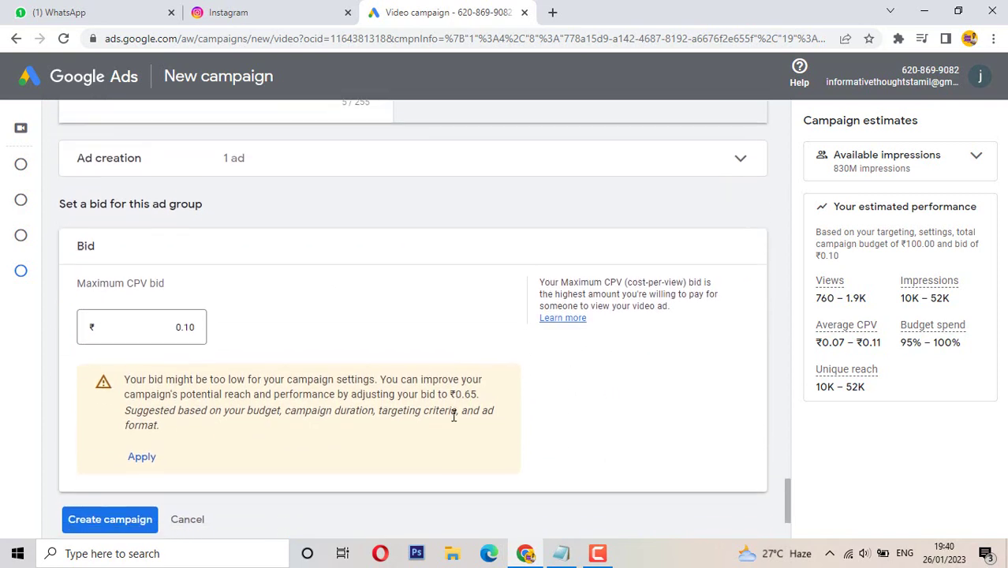
scroll(463, 347, down, 1)
scroll(272, 252, up, 8)
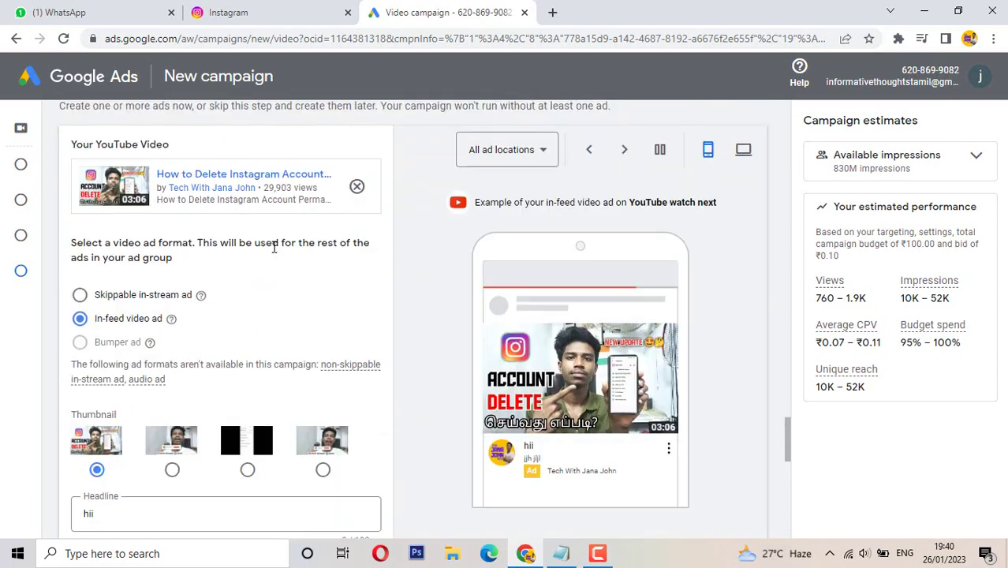
- Clear all the entered keywords from the ad group's keyword targeting so that it targets any keyword
scroll(273, 249, up, 10)
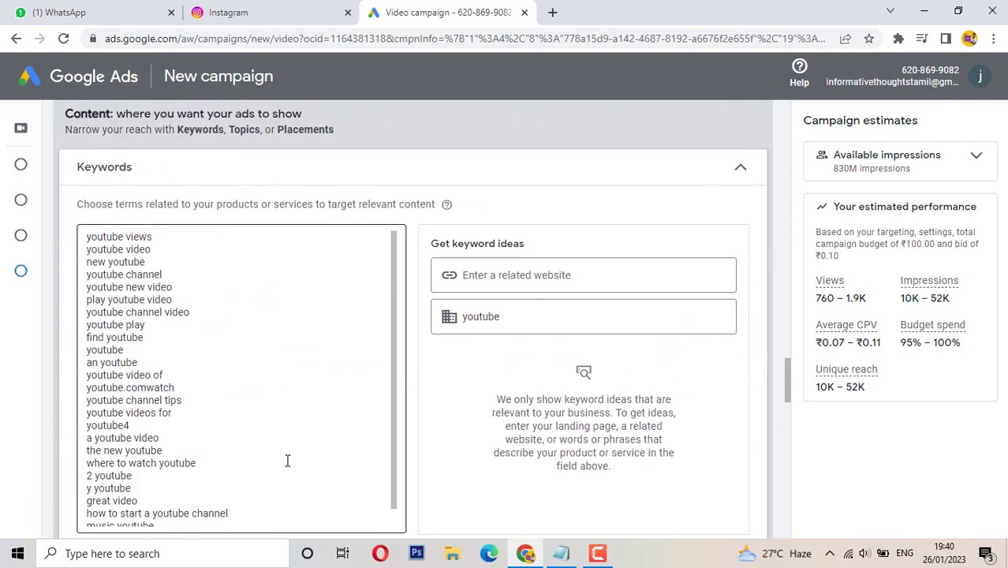
scroll(288, 461, down, 1)
drag(213, 517, 59, 204)
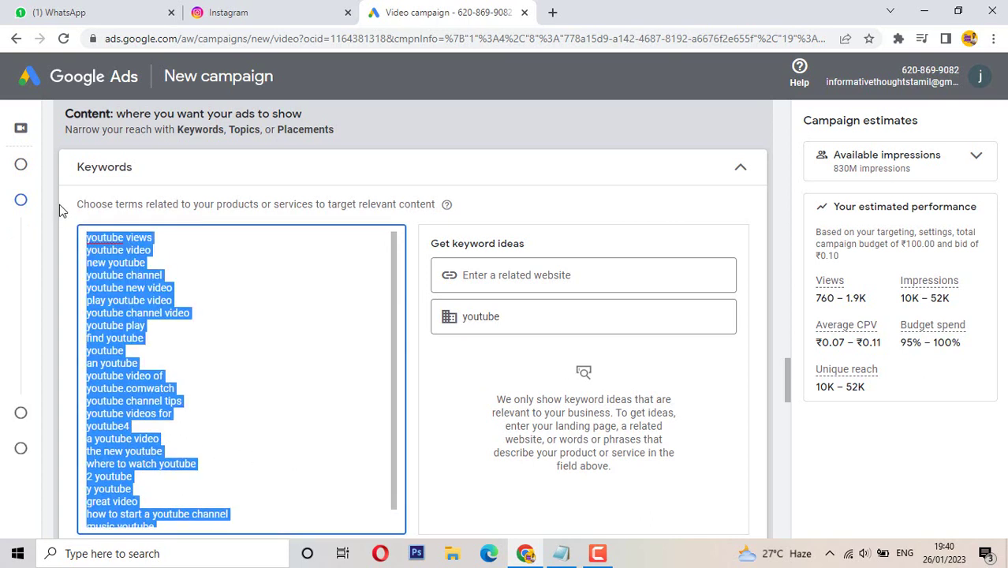
text(s)
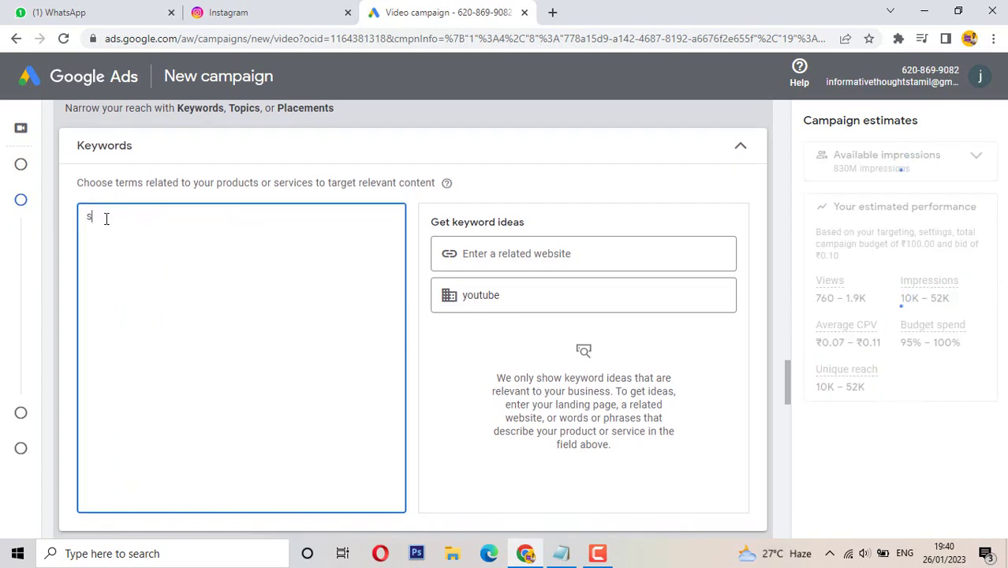
key(BackSpace)
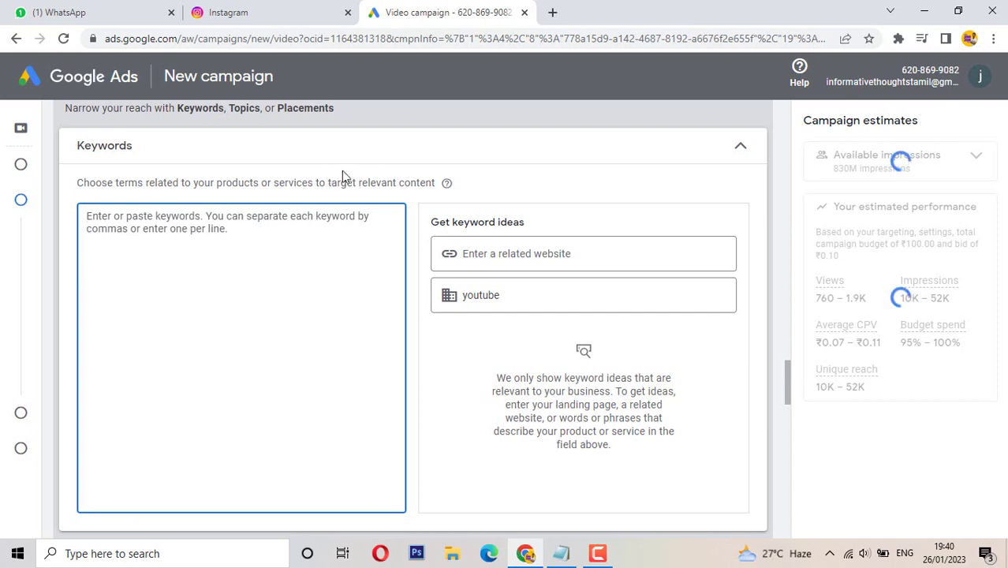
click(401, 235)
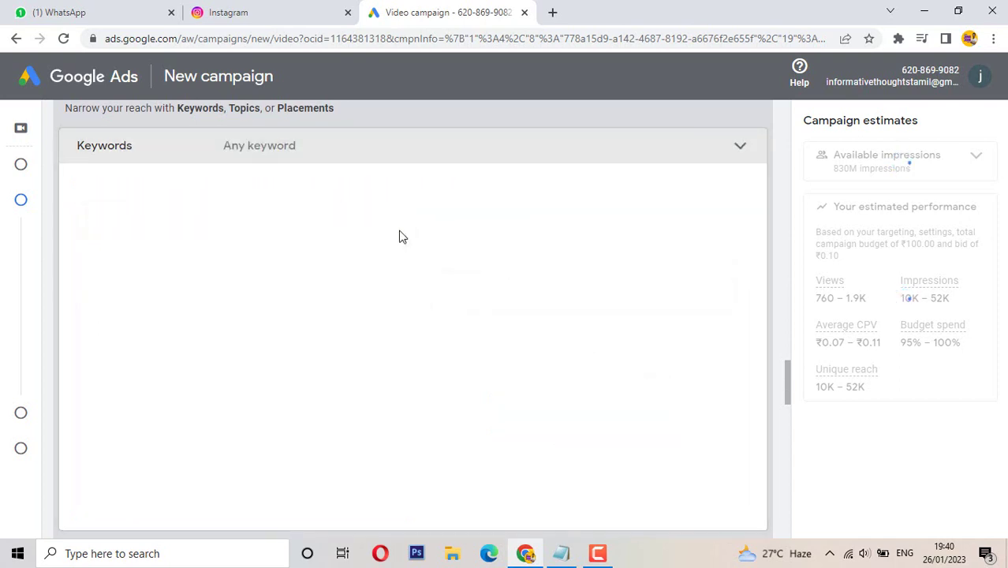
- Create the video campaign with the current targeting, ad and bid settings, continuing to the billing setup
scroll(442, 300, down, 3)
scroll(419, 364, down, 5)
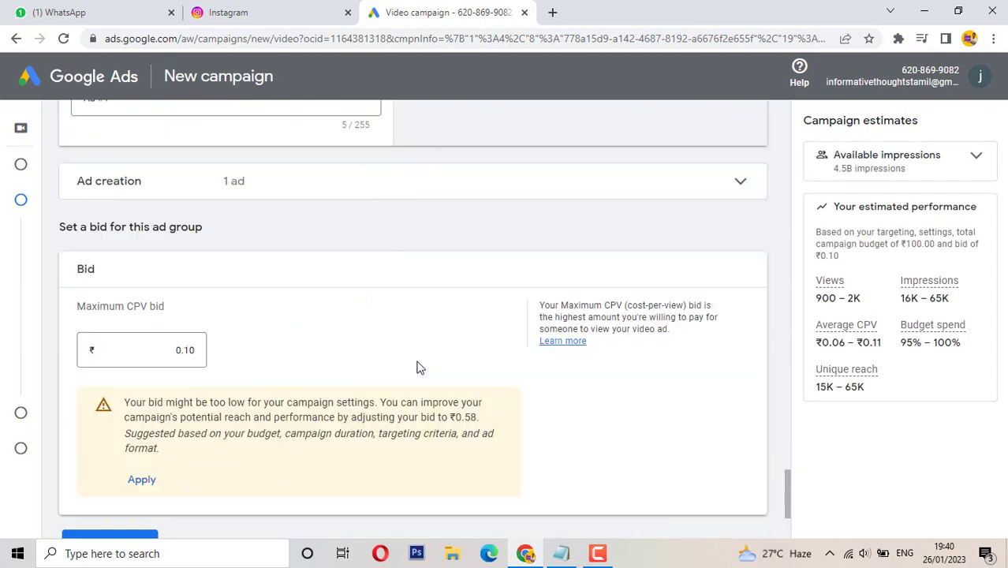
scroll(234, 380, down, 3)
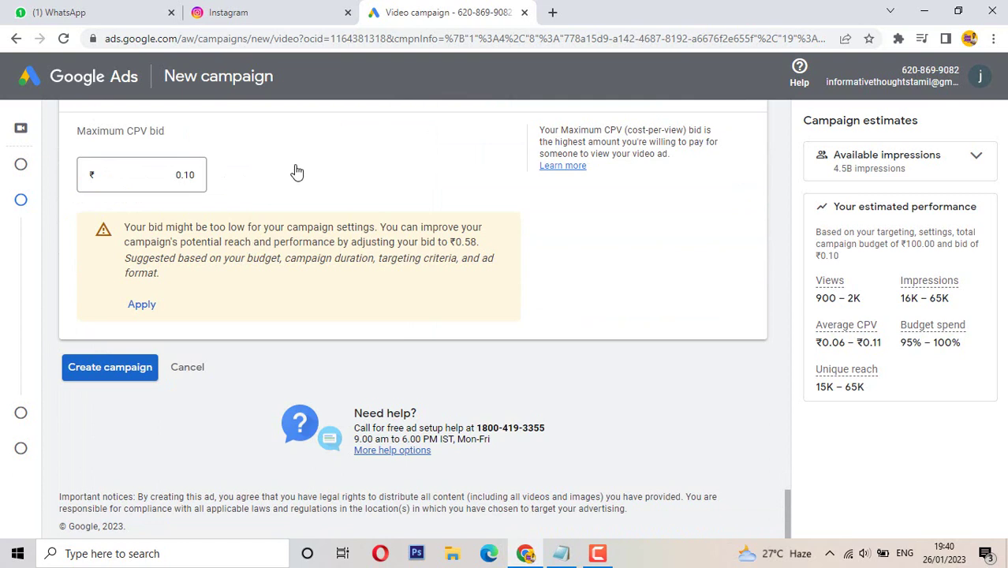
click(103, 365)
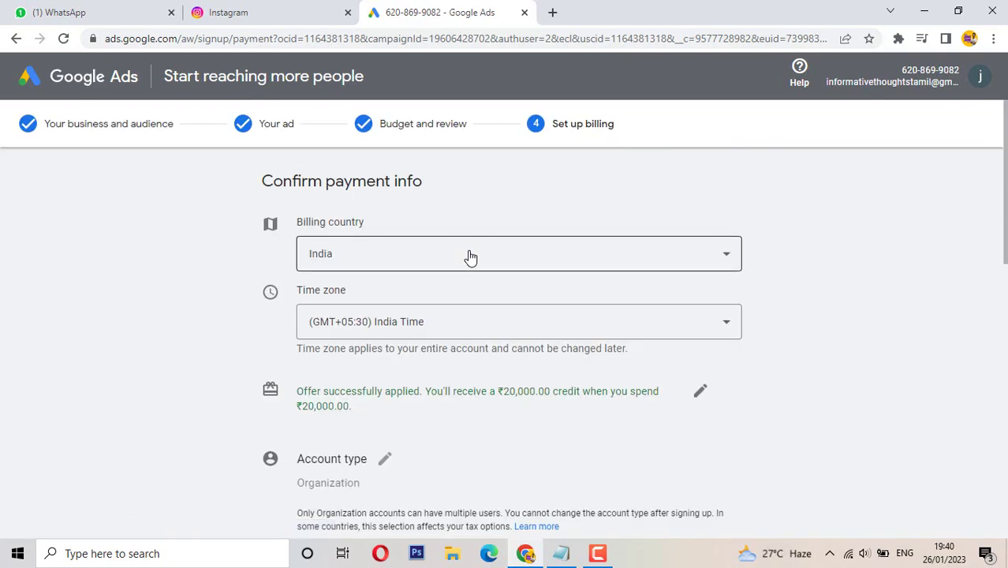
- Set the payment amount to ₹500 in the billing setup's payment section
scroll(470, 257, down, 1)
scroll(706, 234, down, 2)
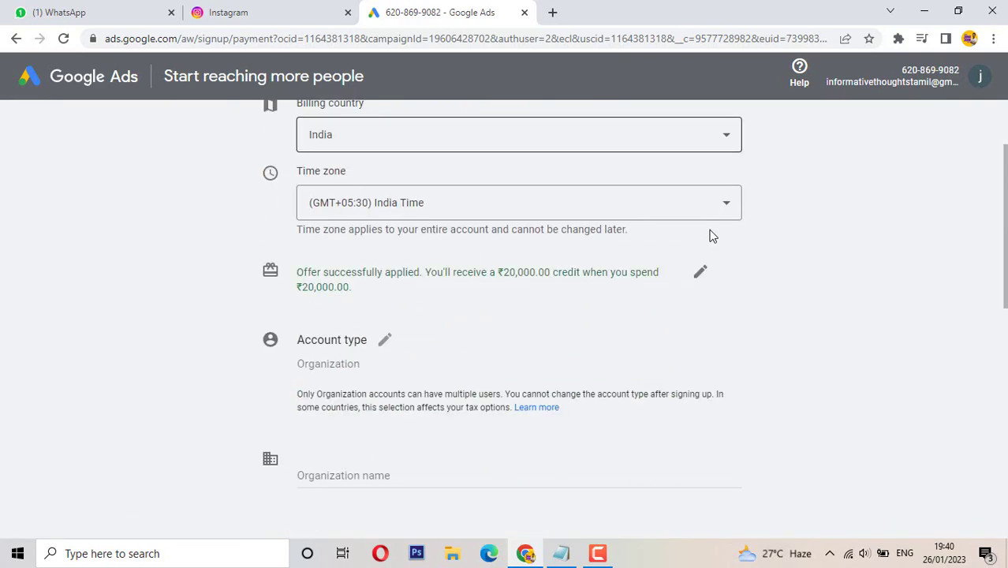
scroll(434, 447, down, 4)
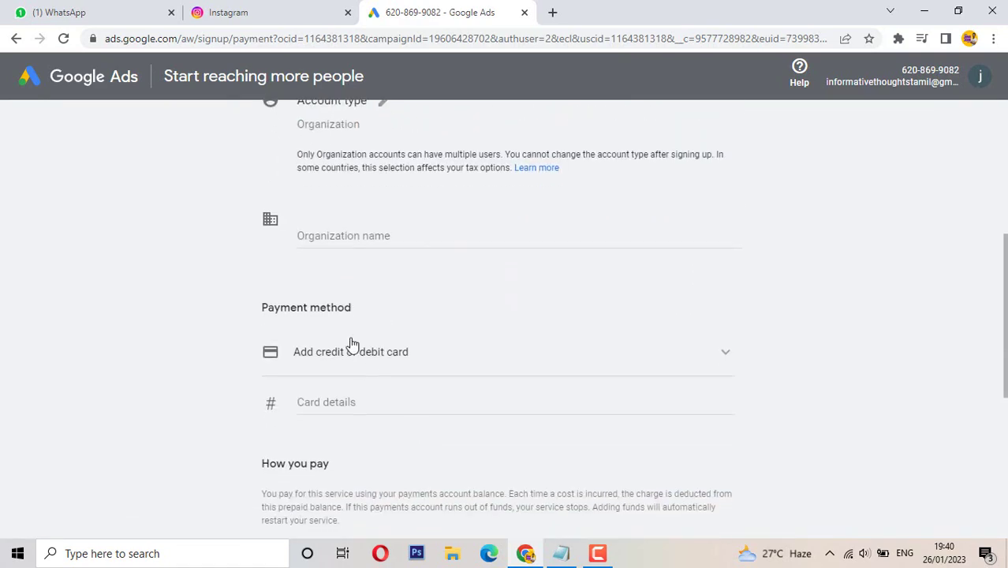
scroll(381, 410, down, 5)
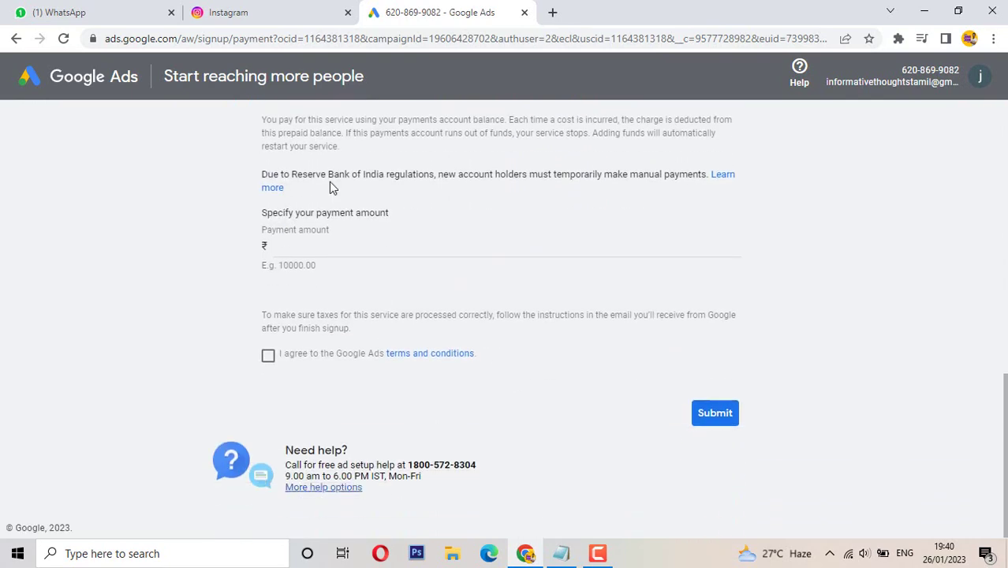
click(331, 250)
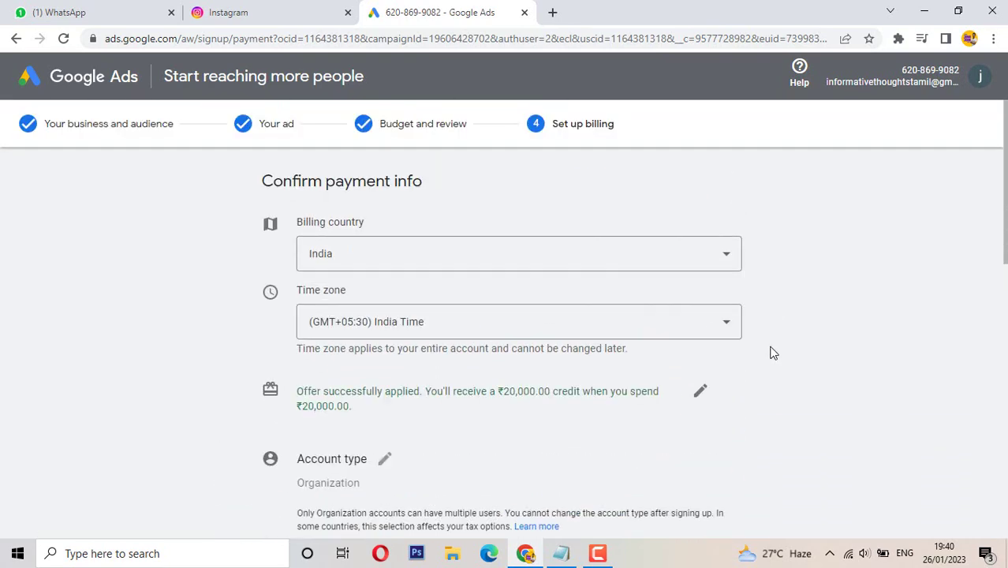
- Review the payment method, card details, payment conditions and amount sections of the billing form
scroll(783, 369, down, 4)
scroll(783, 370, down, 5)
scroll(215, 418, up, 1)
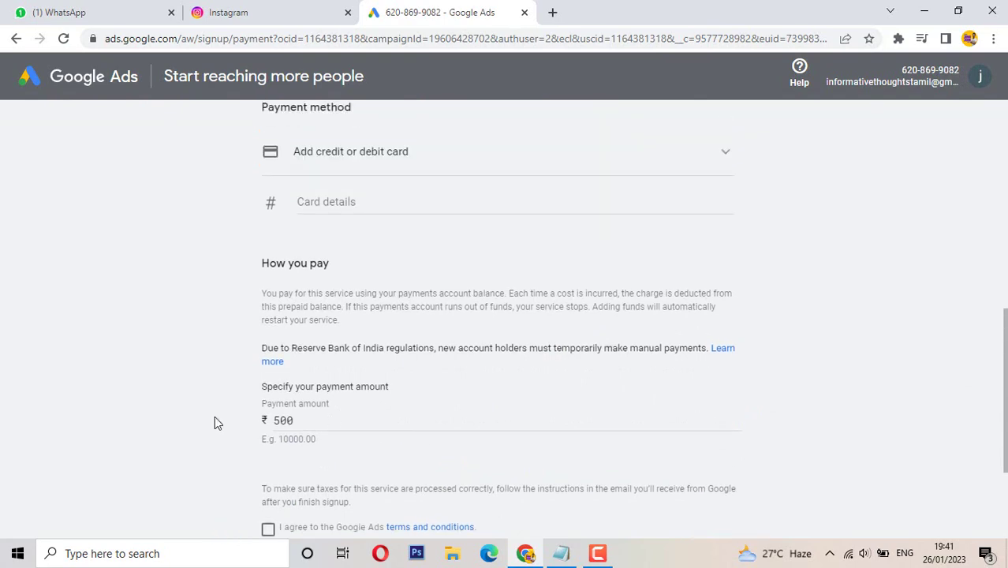
scroll(398, 427, down, 2)
scroll(350, 341, up, 3)
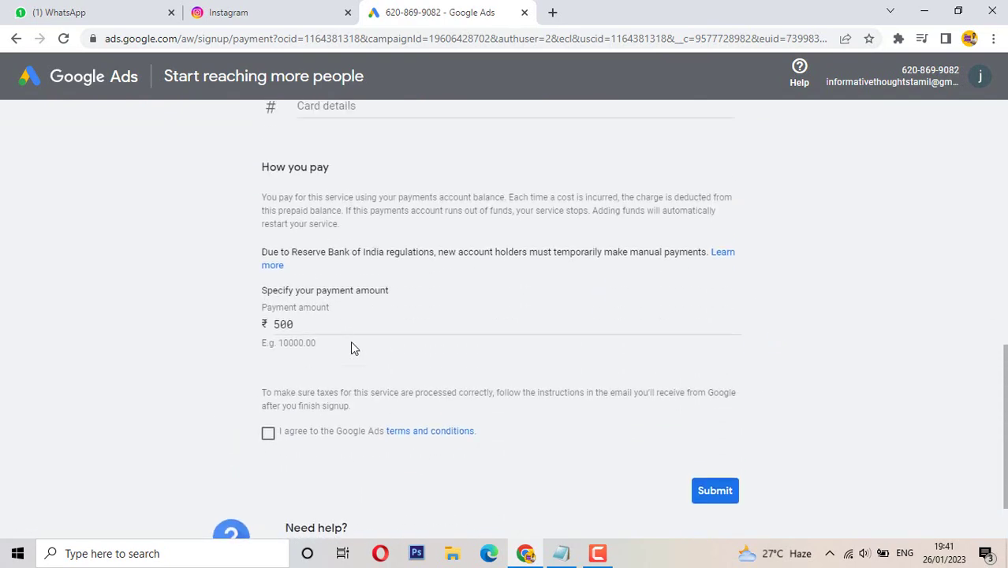
scroll(350, 341, down, 1)
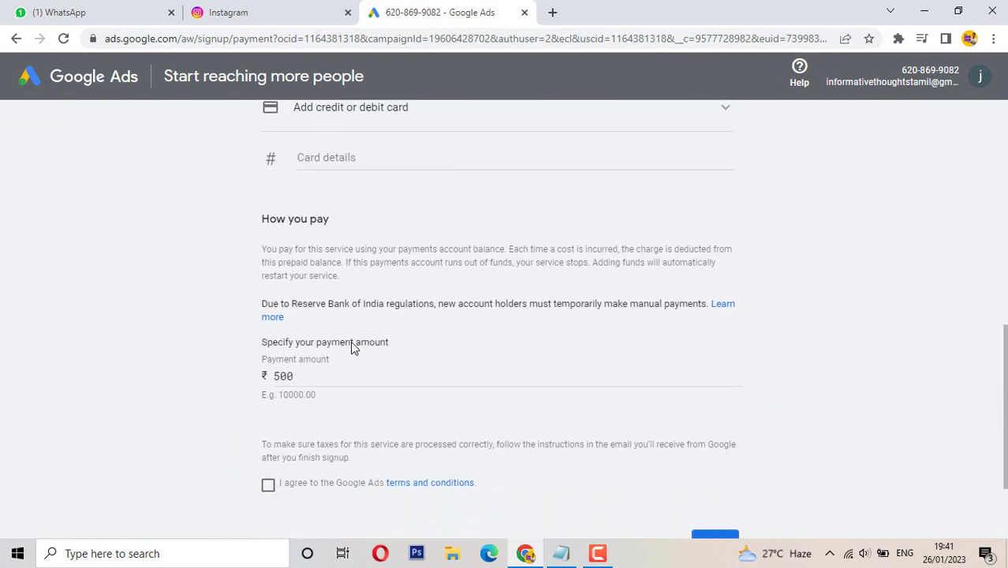
scroll(351, 341, up, 2)
scroll(350, 341, down, 4)
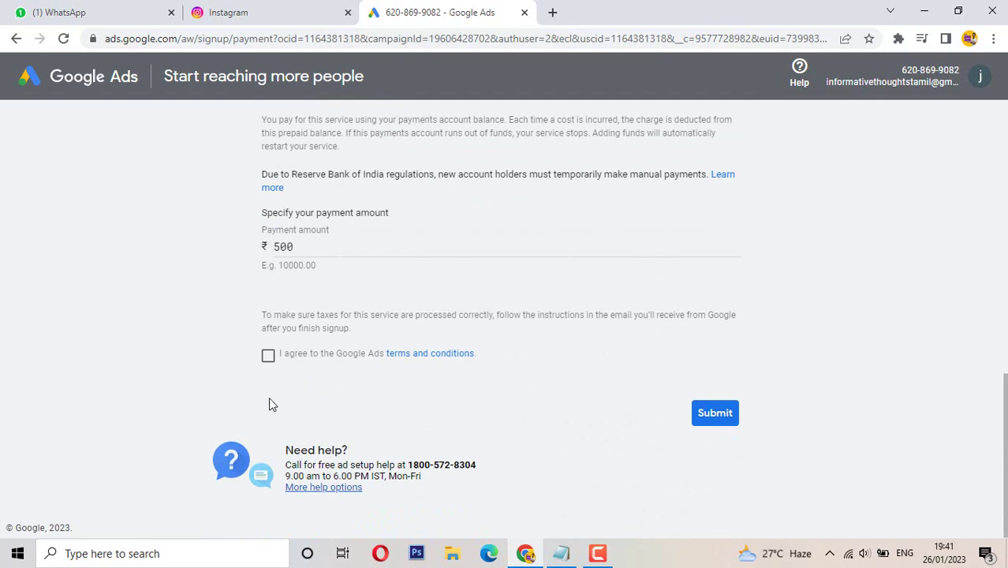
- Agree to the Google Ads terms and conditions and look back over the payment info form
click(268, 357)
scroll(785, 502, up, 1)
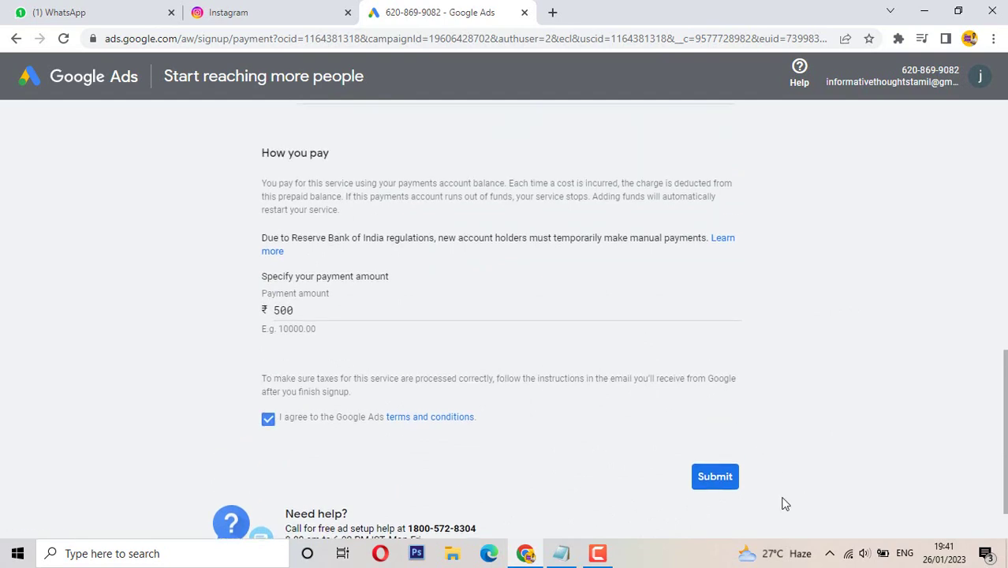
scroll(349, 252, up, 3)
scroll(679, 445, up, 2)
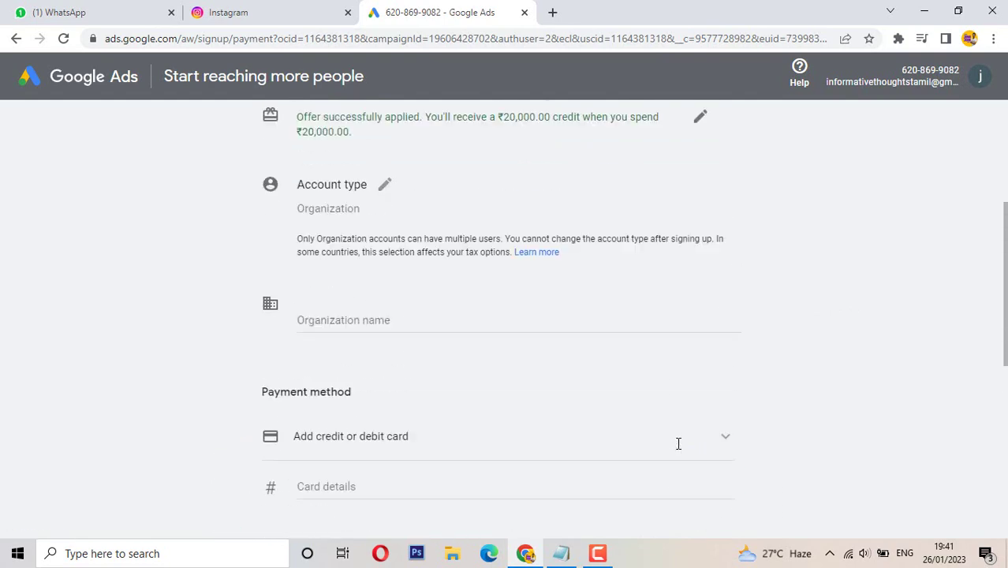
scroll(679, 450, up, 3)
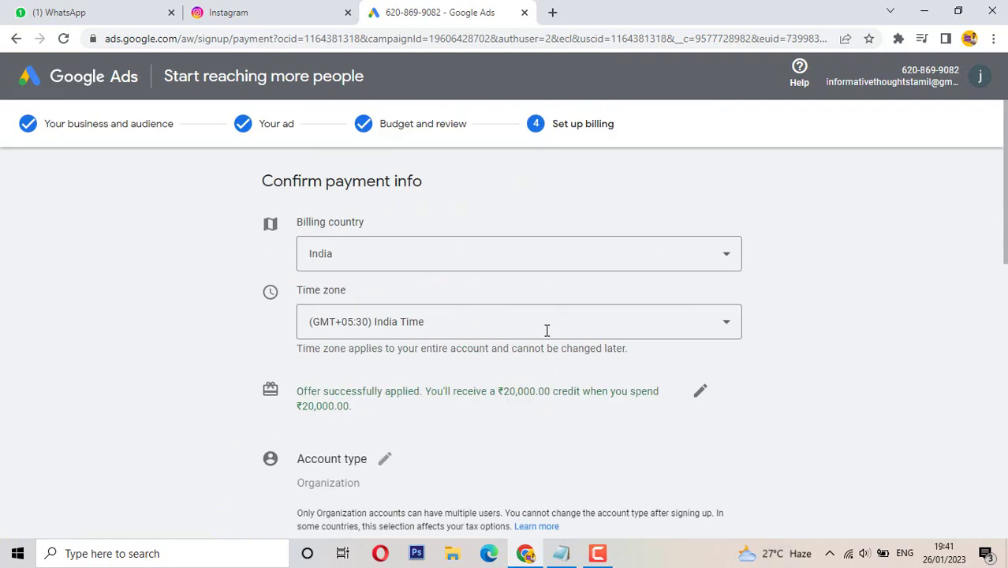